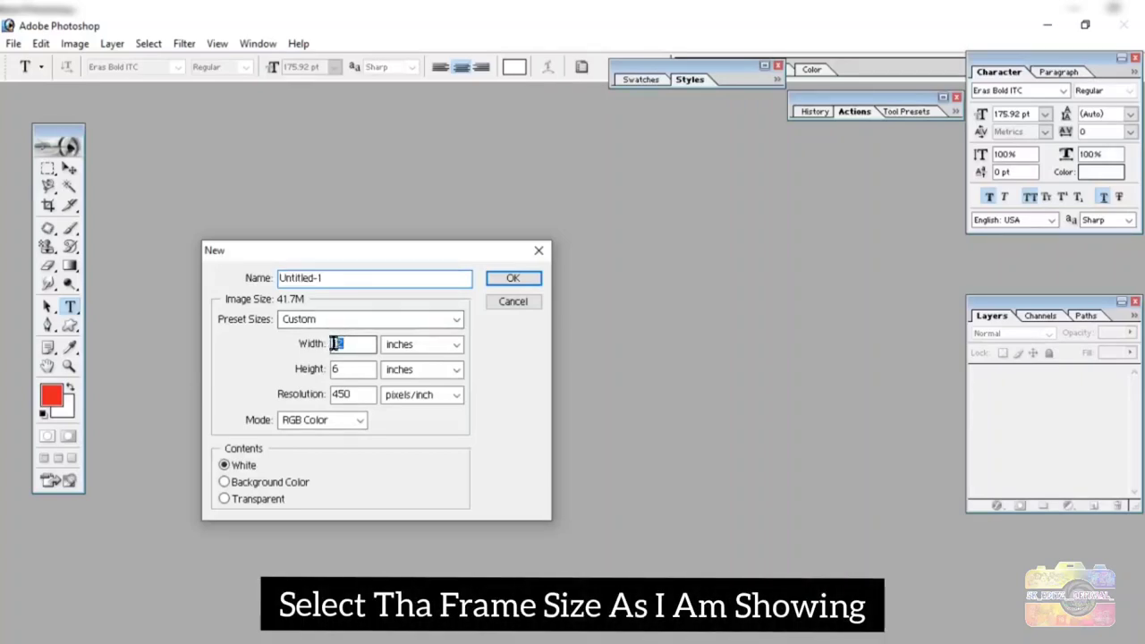
Create a 12 × 6 inch, 450 ppi blank document and open the family silhouette sunset photo
double_click(356, 369)
double_click(342, 395)
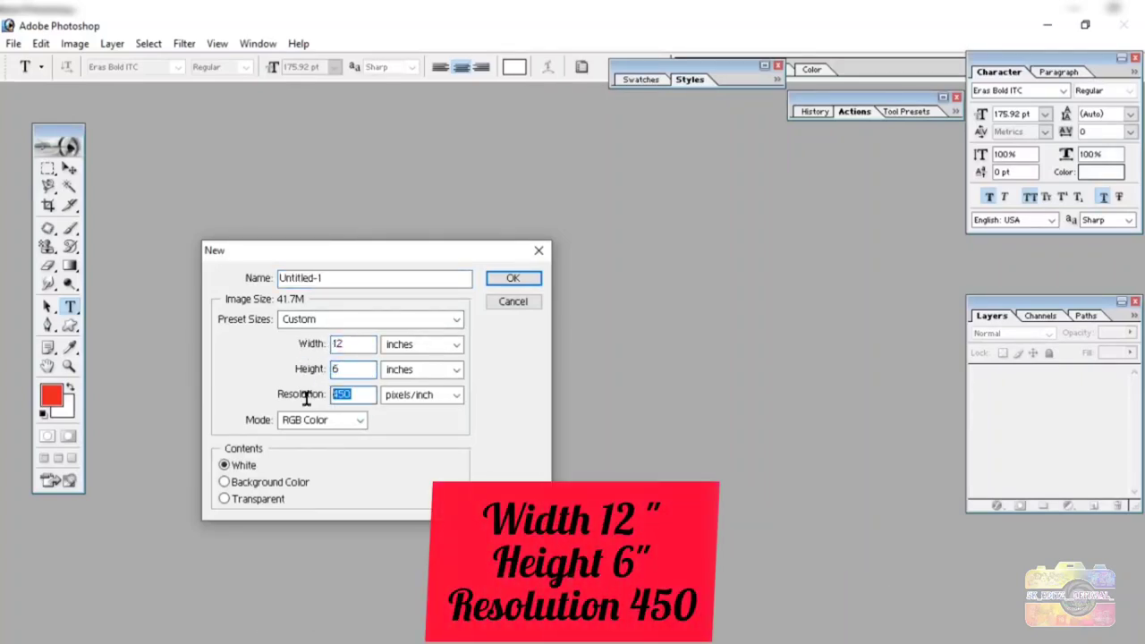
key(Return)
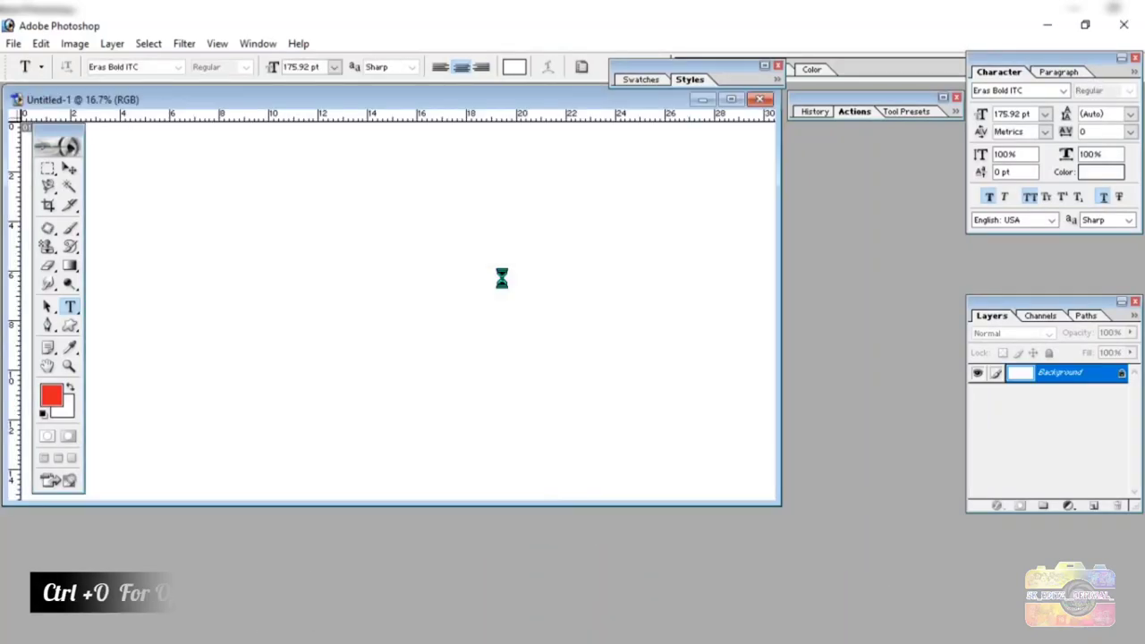
key(ctrl+o)
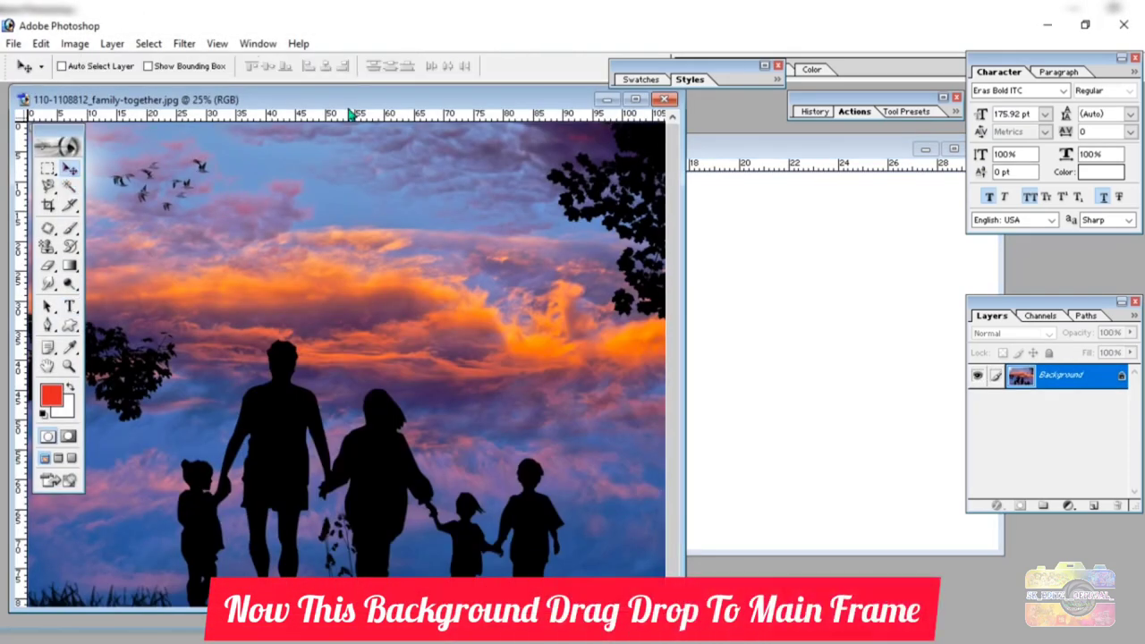
Copy the family photo into Untitled-1 and enlarge it to about 115%
drag(351, 104, 143, 101)
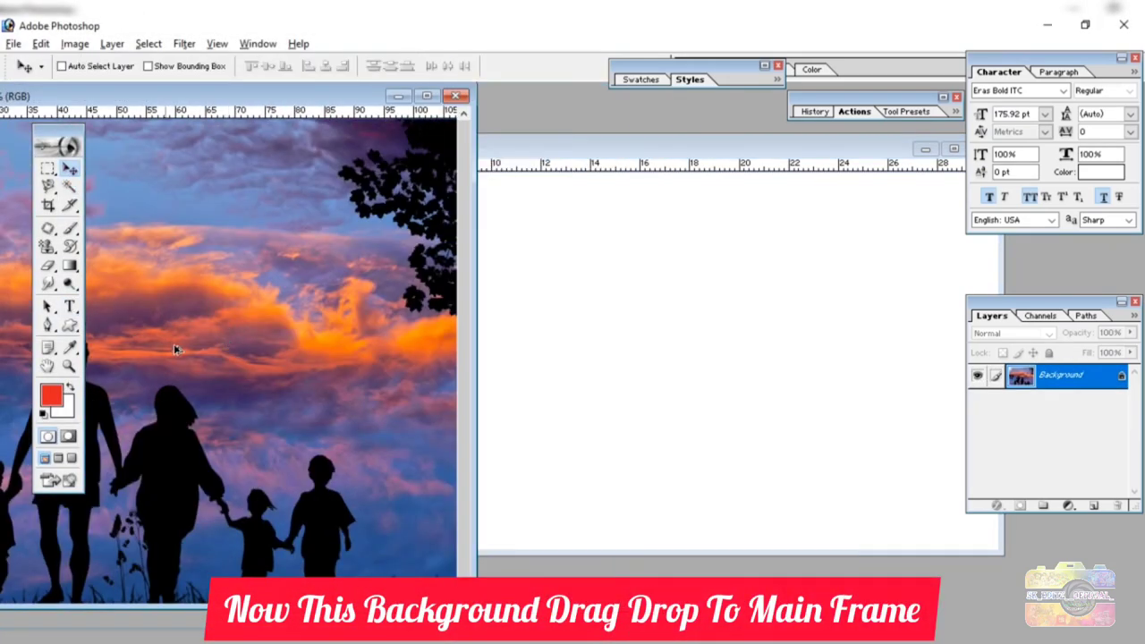
drag(176, 350, 644, 358)
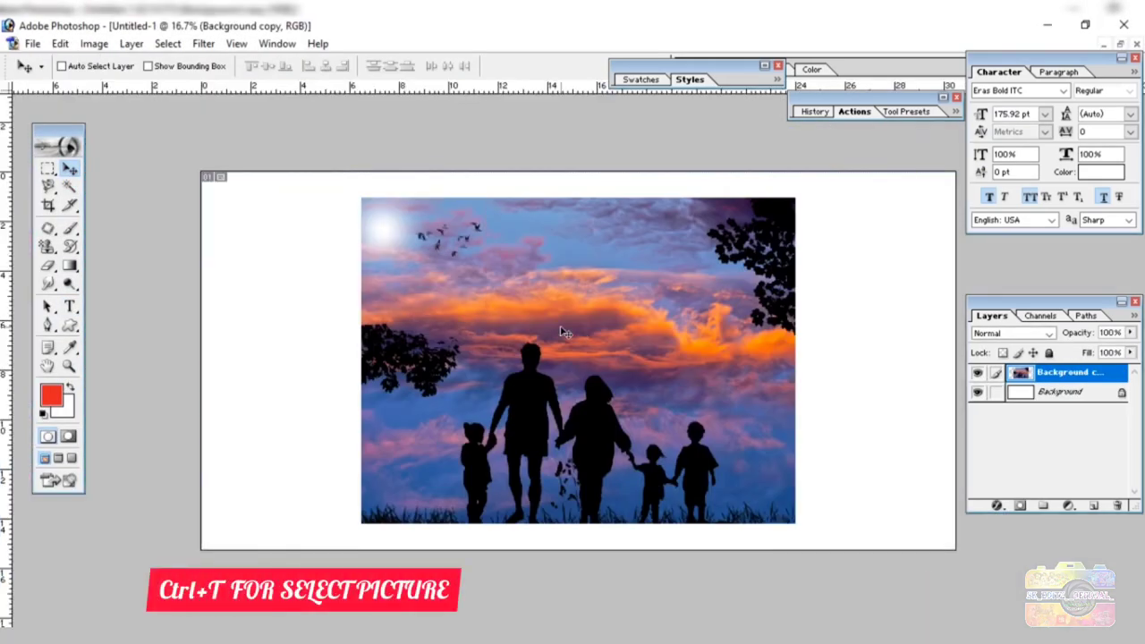
key(ctrl+t)
key(ctrl+minus)
drag(750, 488, 774, 506)
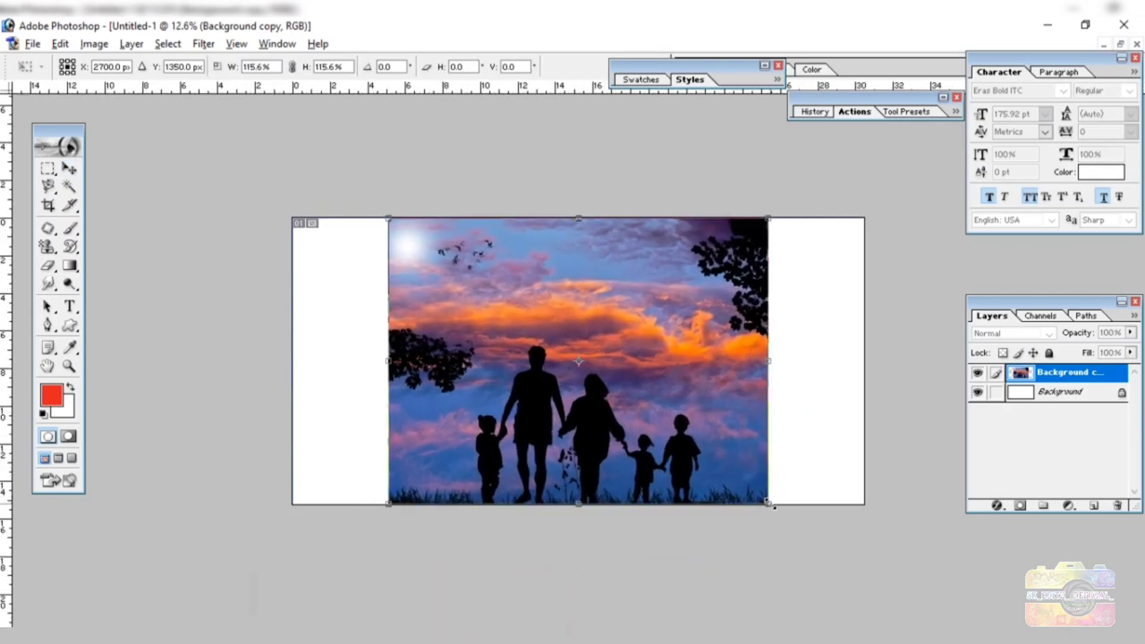
key(Return)
Stretch a strip along the photo's right edge out past the canvas's right edge
key(m)
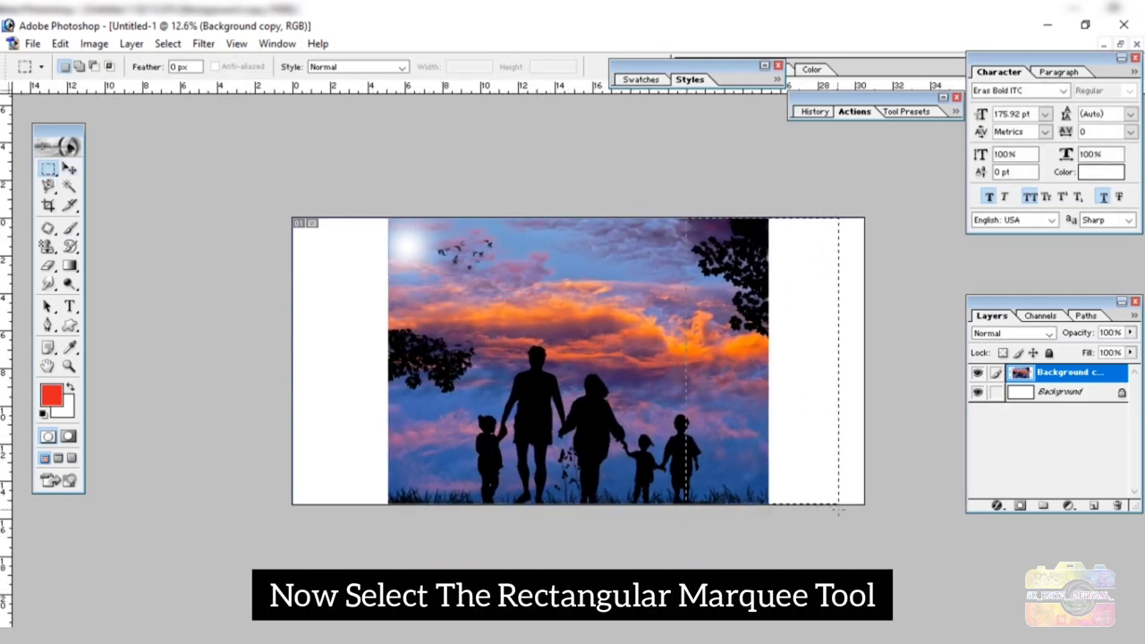
drag(767, 409, 787, 414)
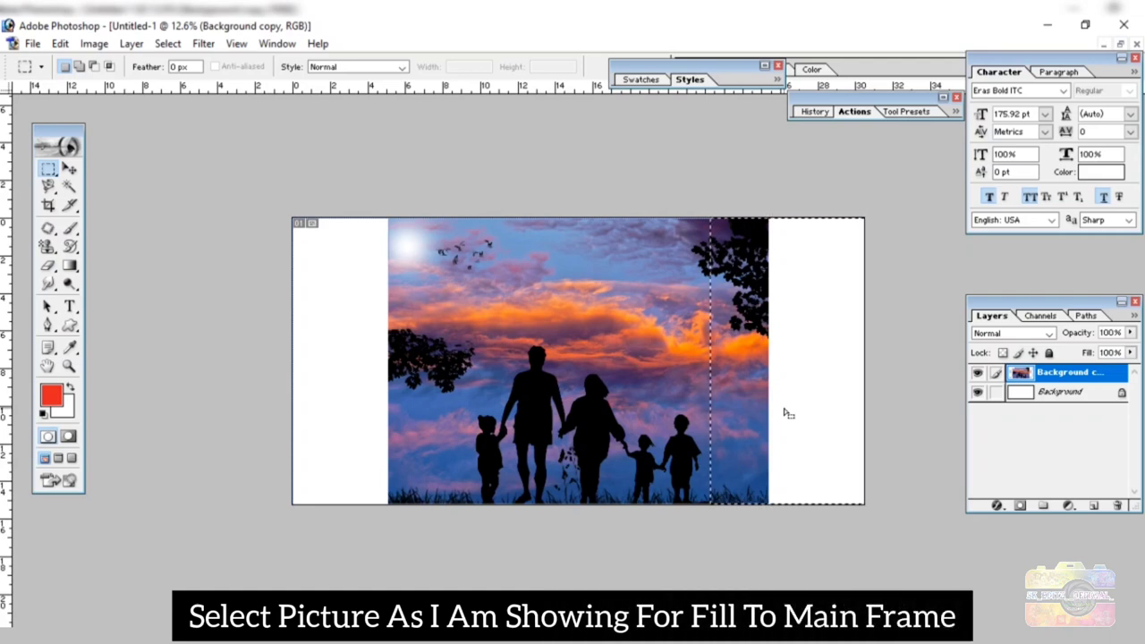
key(ctrl+t)
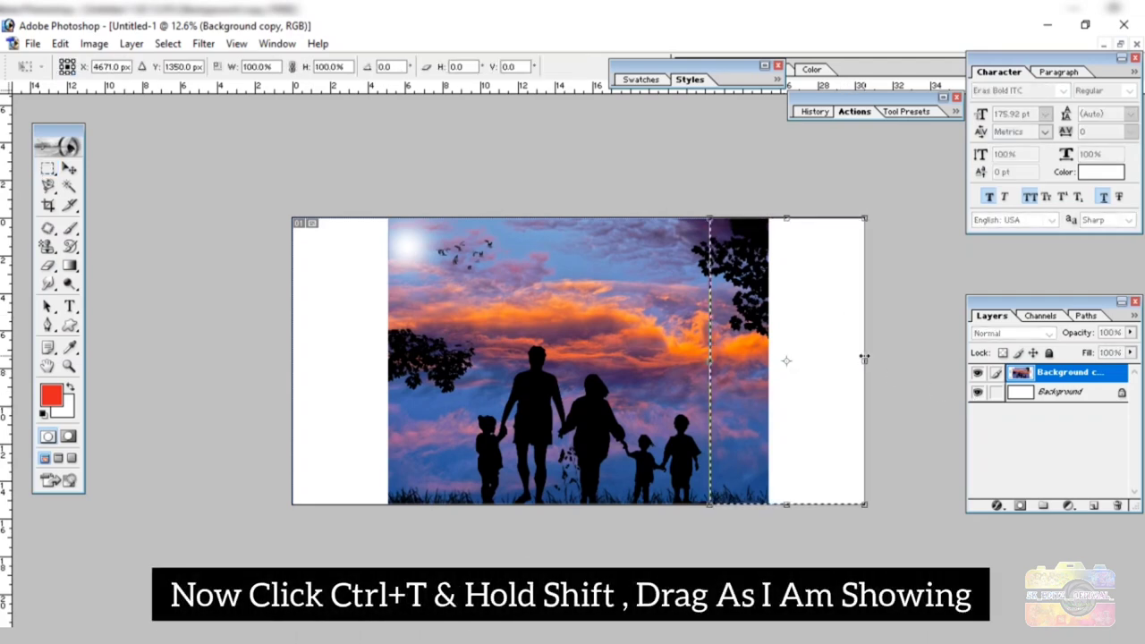
drag(863, 361, 942, 387)
key(ctrl+minus)
drag(830, 365, 916, 367)
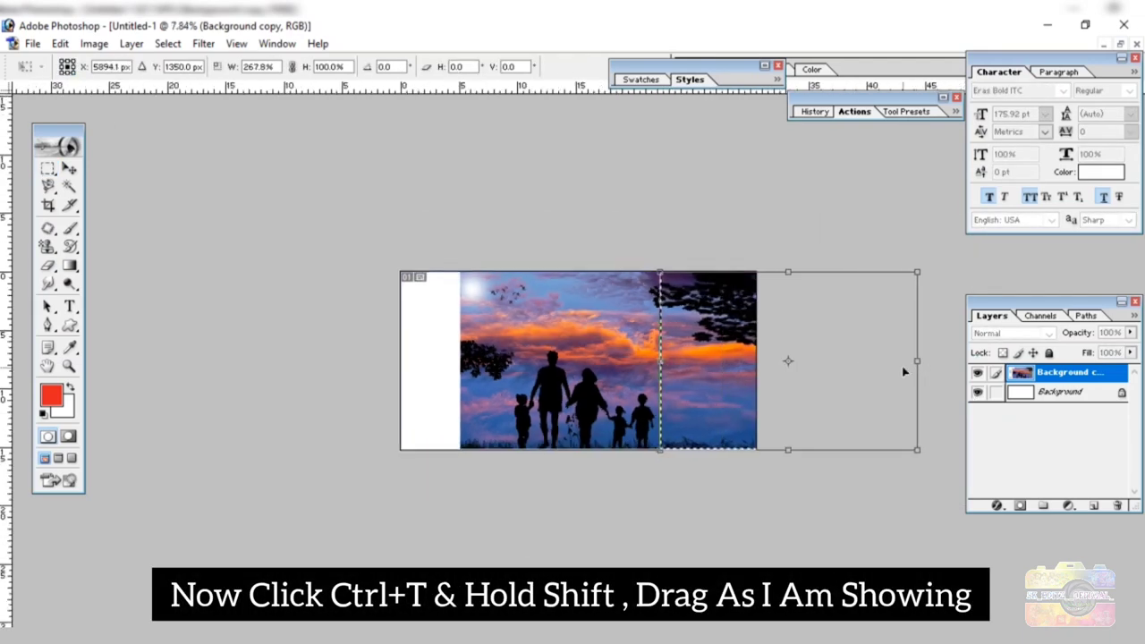
key(Return)
key(ctrl+d)
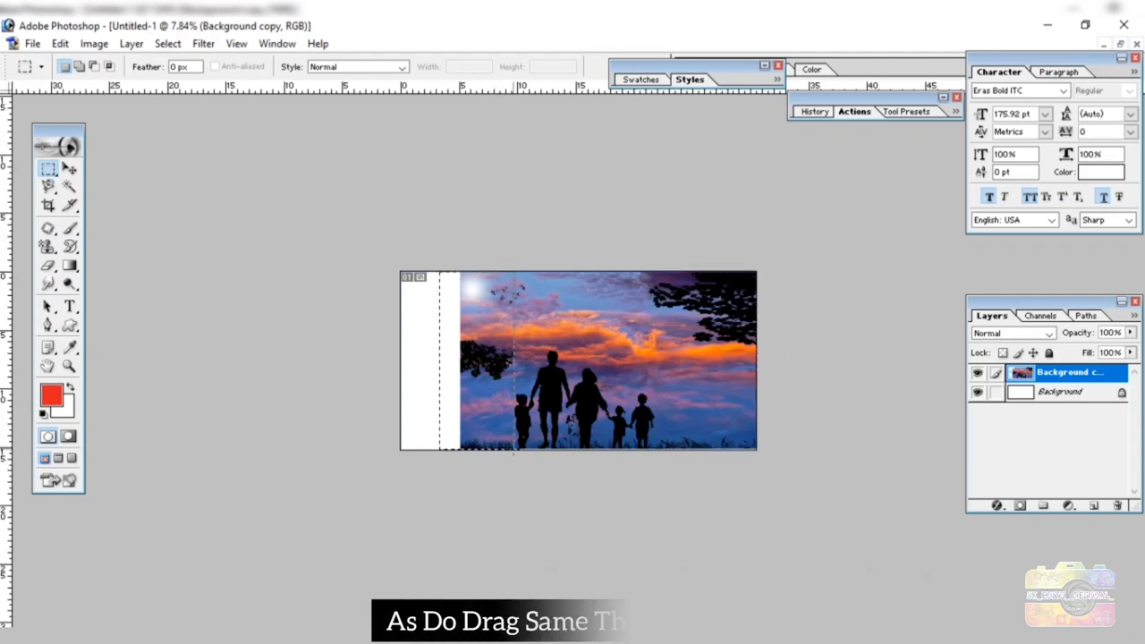
Stretch the left strip to the canvas's left edge, then enlarge the whole photo slightly to cover the edges
key(ctrl+t)
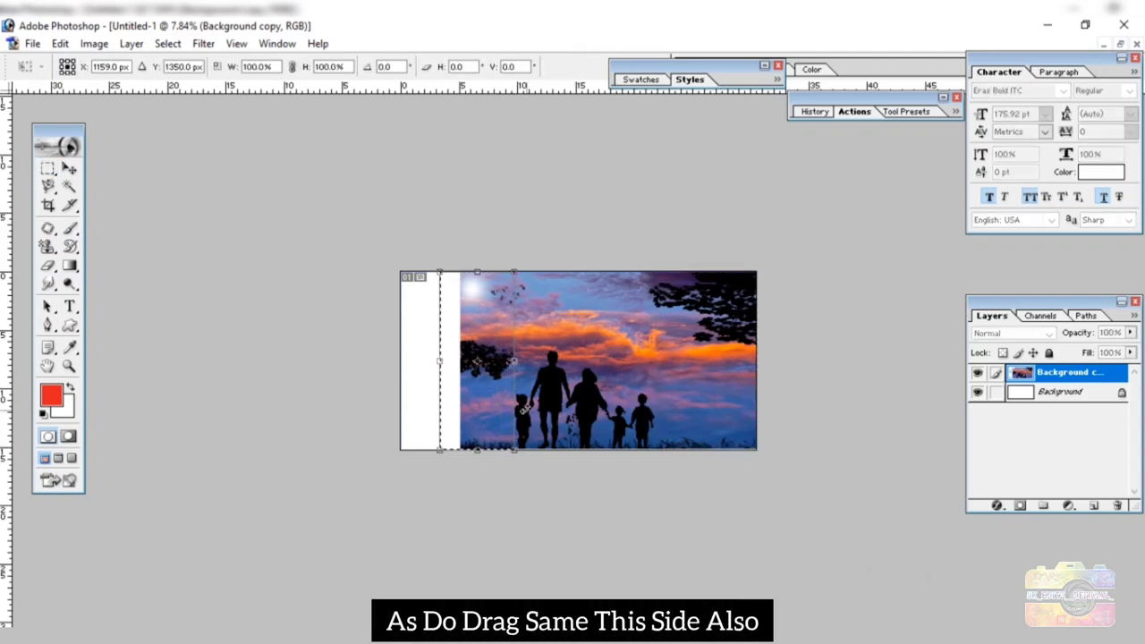
drag(440, 360, 351, 359)
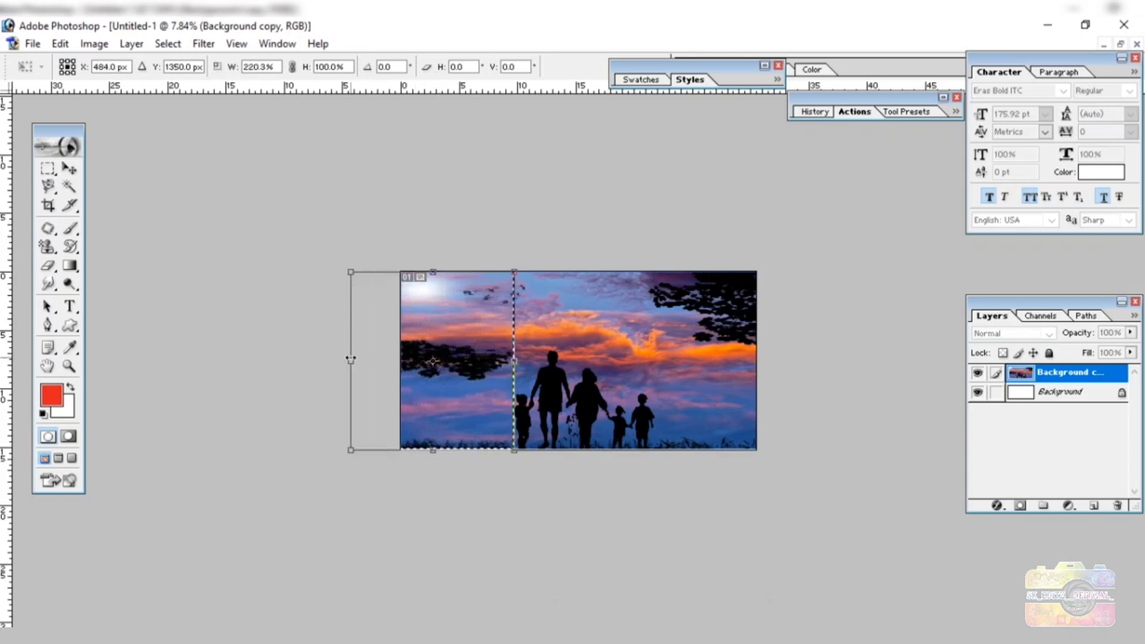
key(Return)
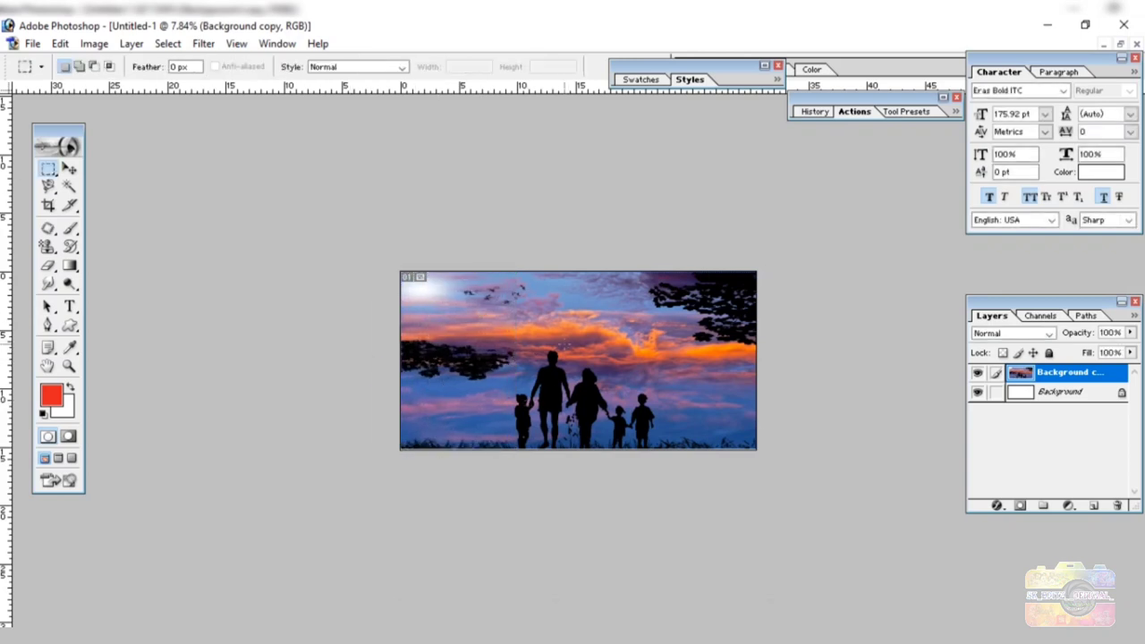
key(ctrl+plus)
key(ctrl+t)
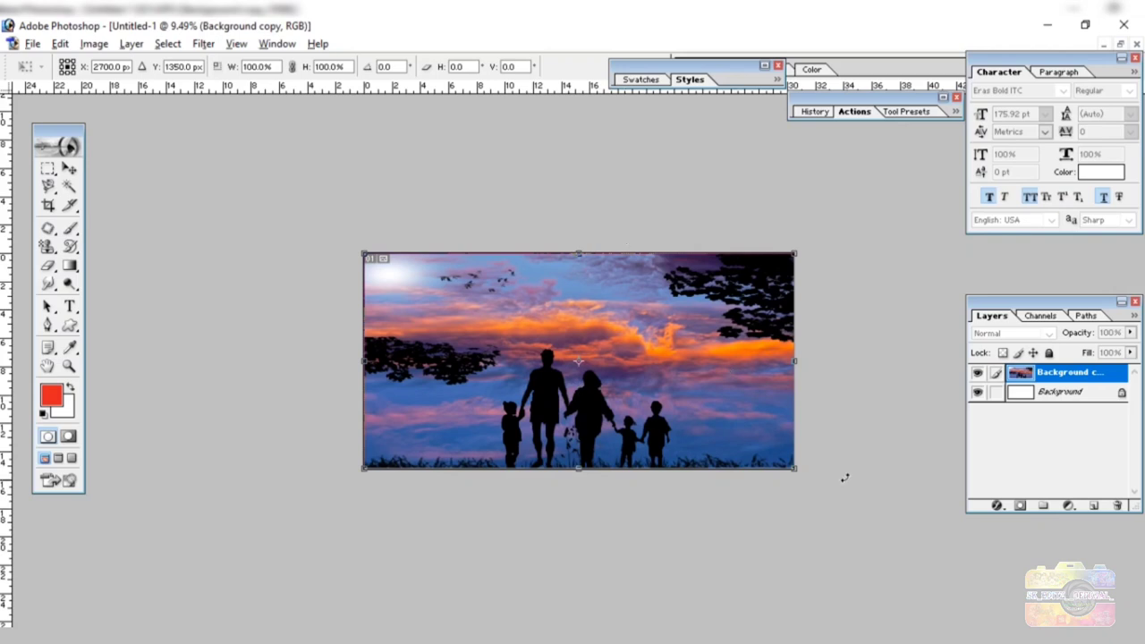
drag(796, 467, 799, 471)
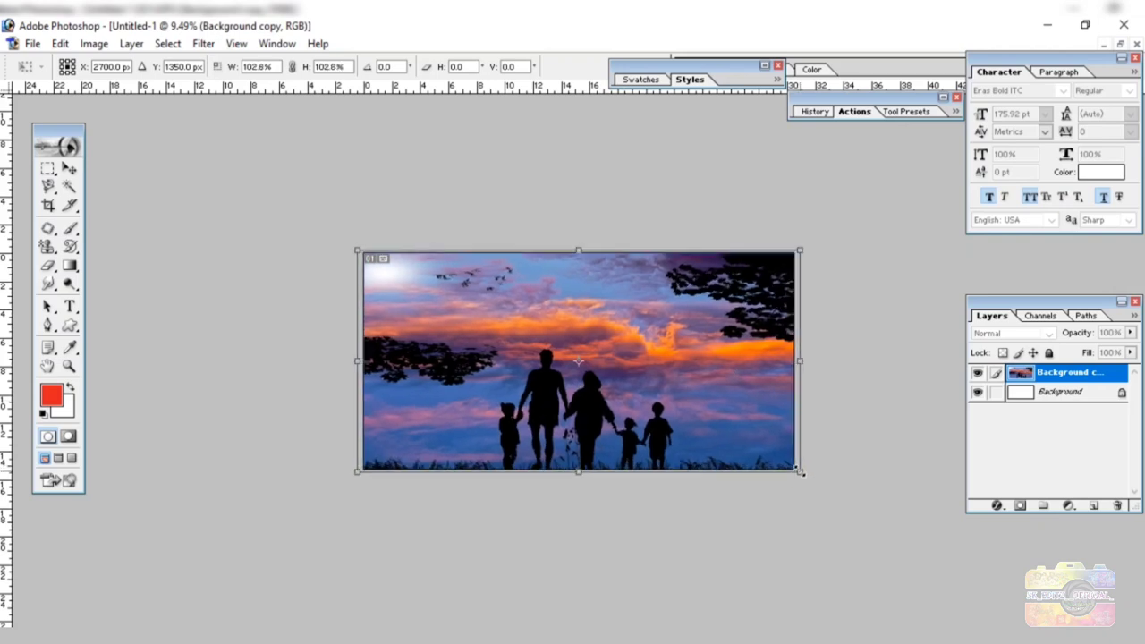
key(Return)
click(70, 168)
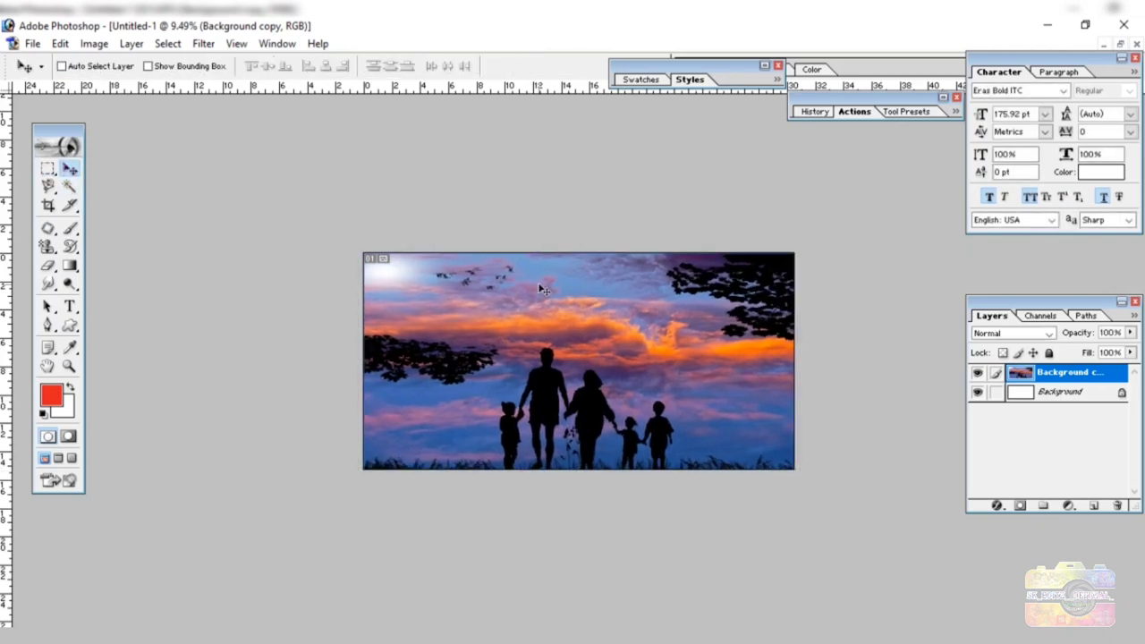
Convert the Background into Layer 0 and fill it with black beneath the photo
double_click(1047, 394)
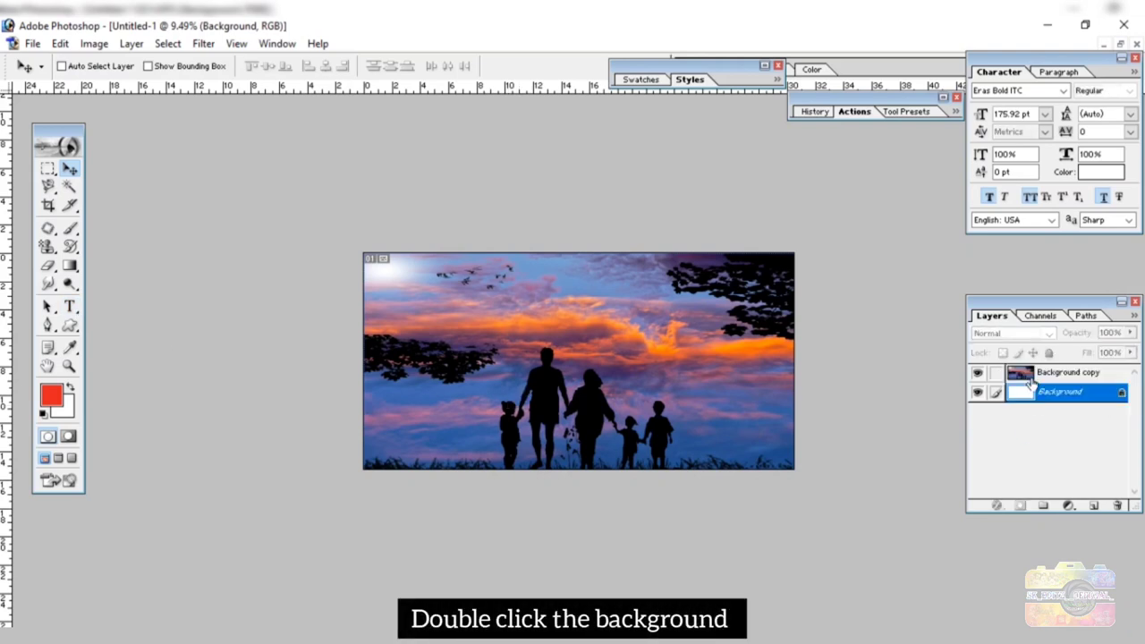
click(688, 306)
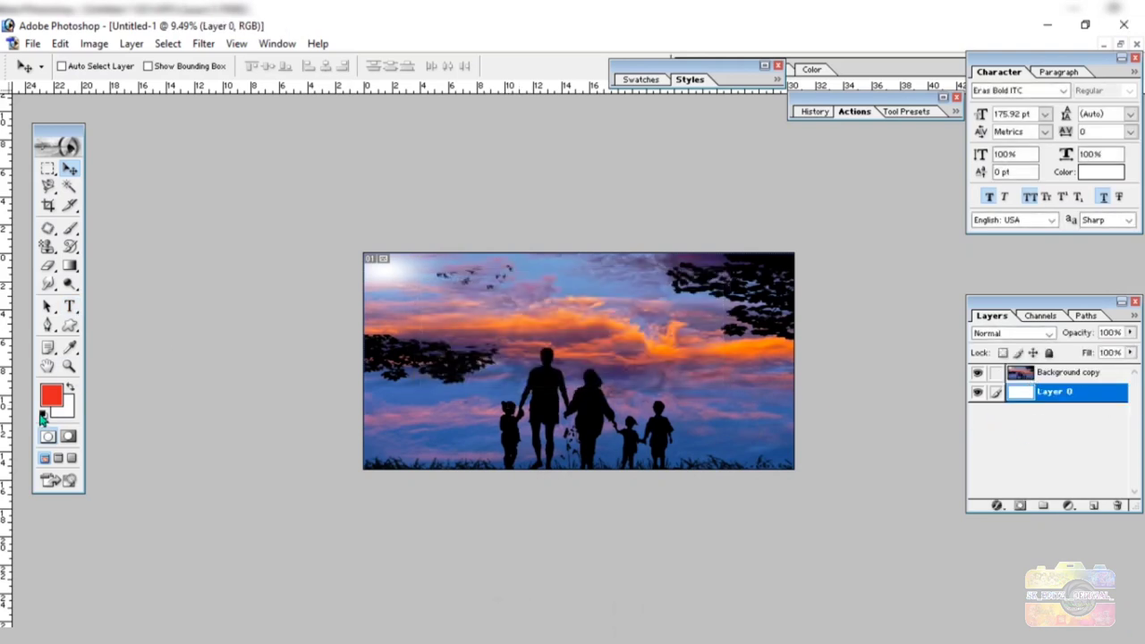
click(977, 374)
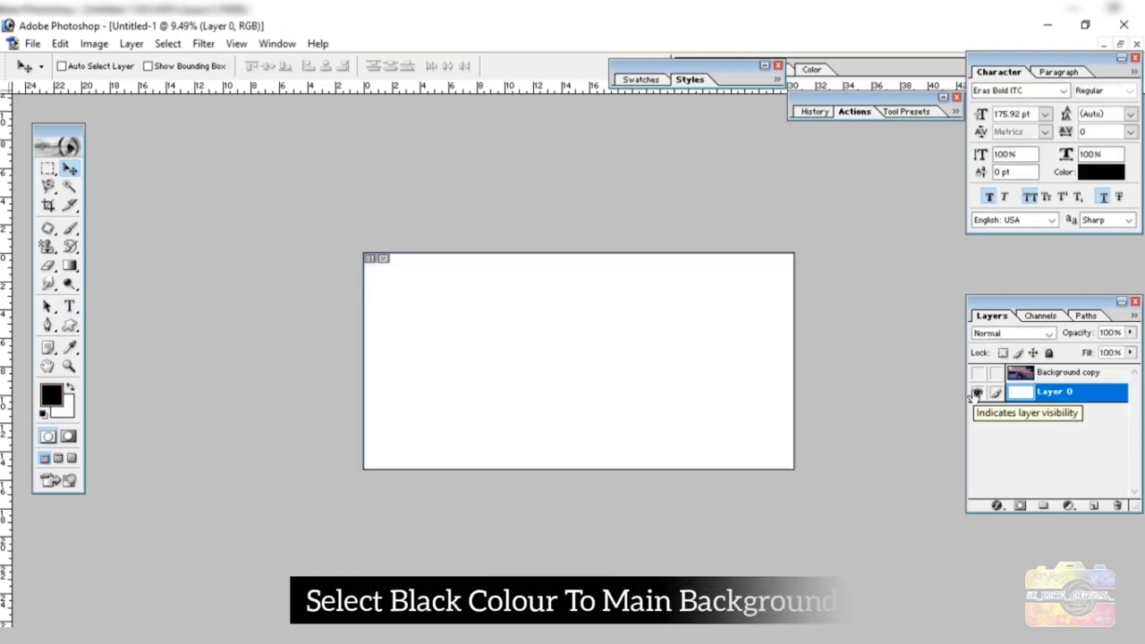
key(alt+BackSpace)
click(977, 374)
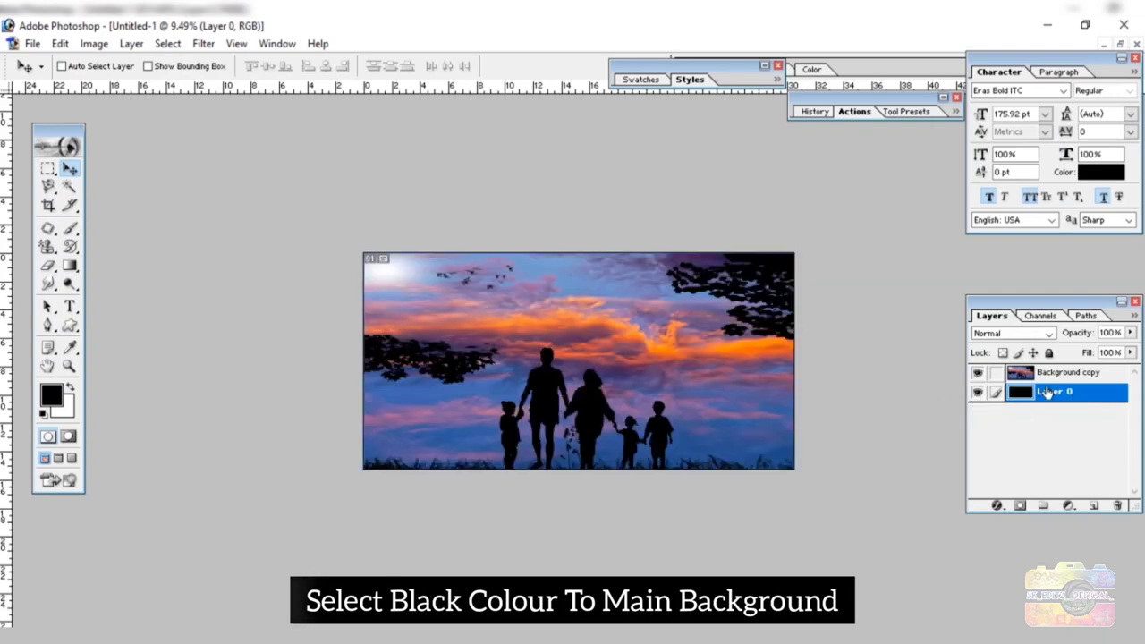
Set the photo layer to 40% opacity and desaturate it to black and white
click(1065, 372)
drag(1129, 332, 1124, 347)
text(0)
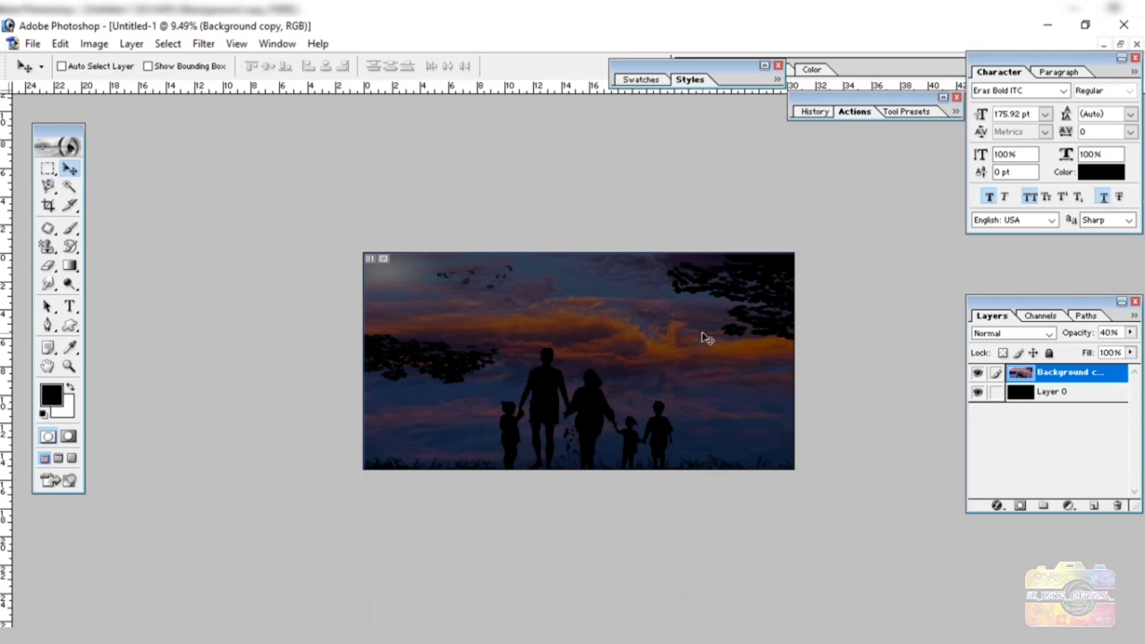
key(ctrl+shift+u)
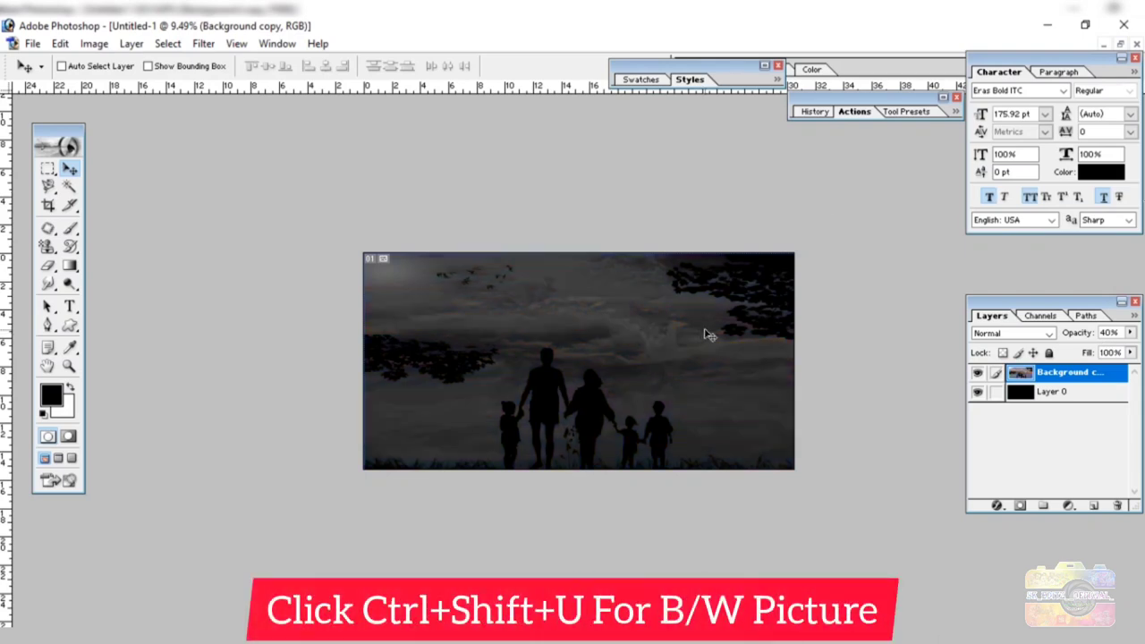
key(ctrl+plus)
key(t)
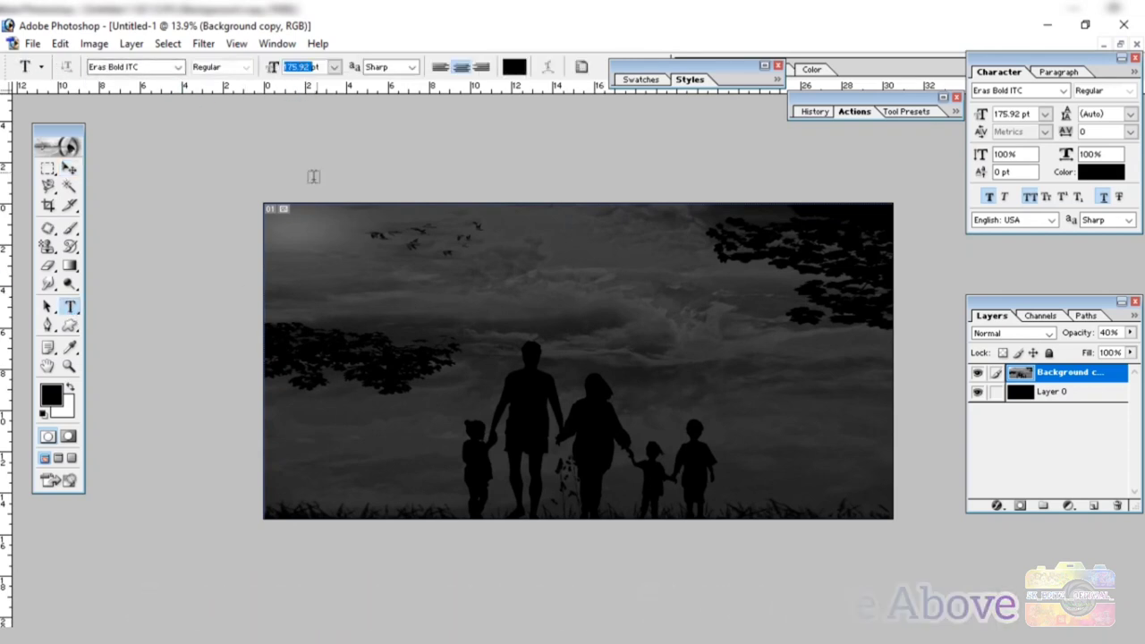
Type FAMILY, centre it across the photo, and colour the text white
click(291, 308)
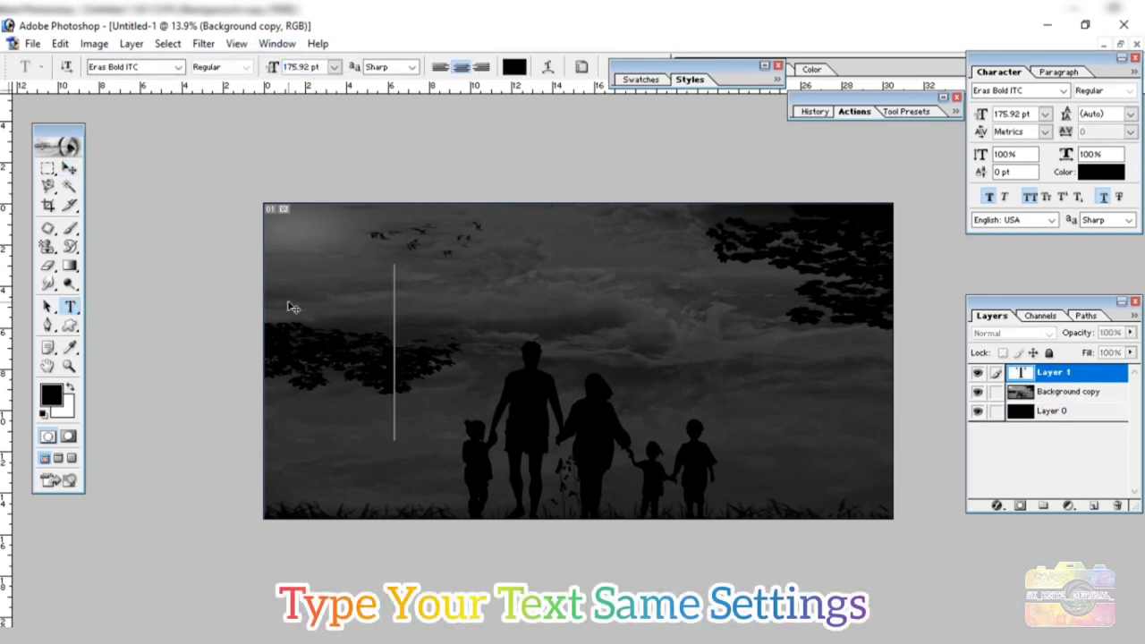
text(FAMIL)
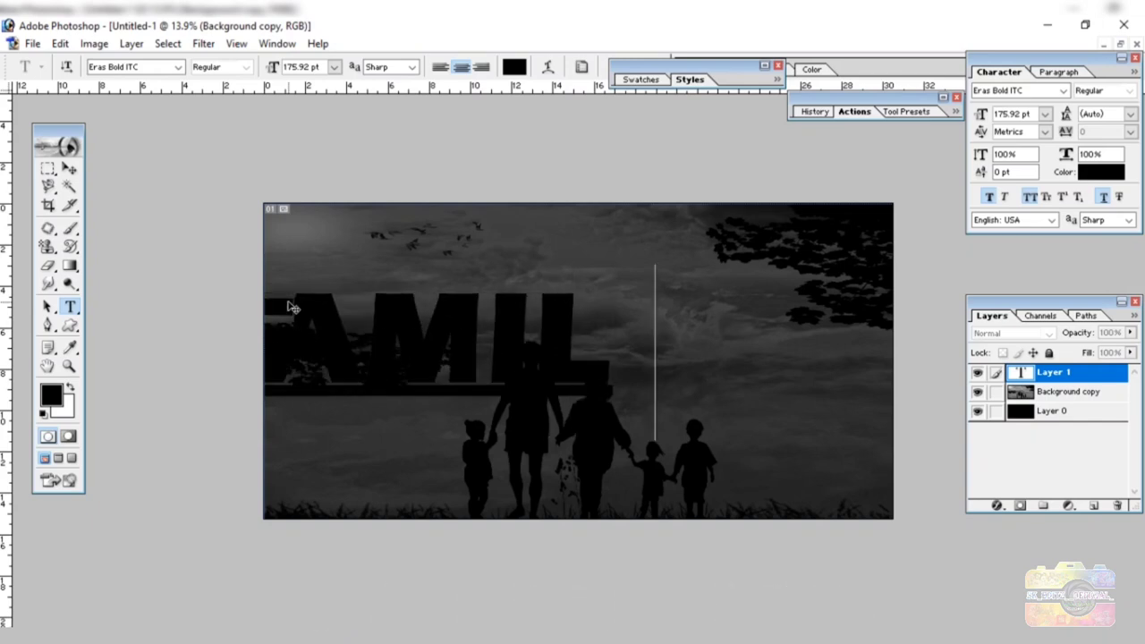
text(Y)
drag(440, 352, 703, 371)
click(69, 309)
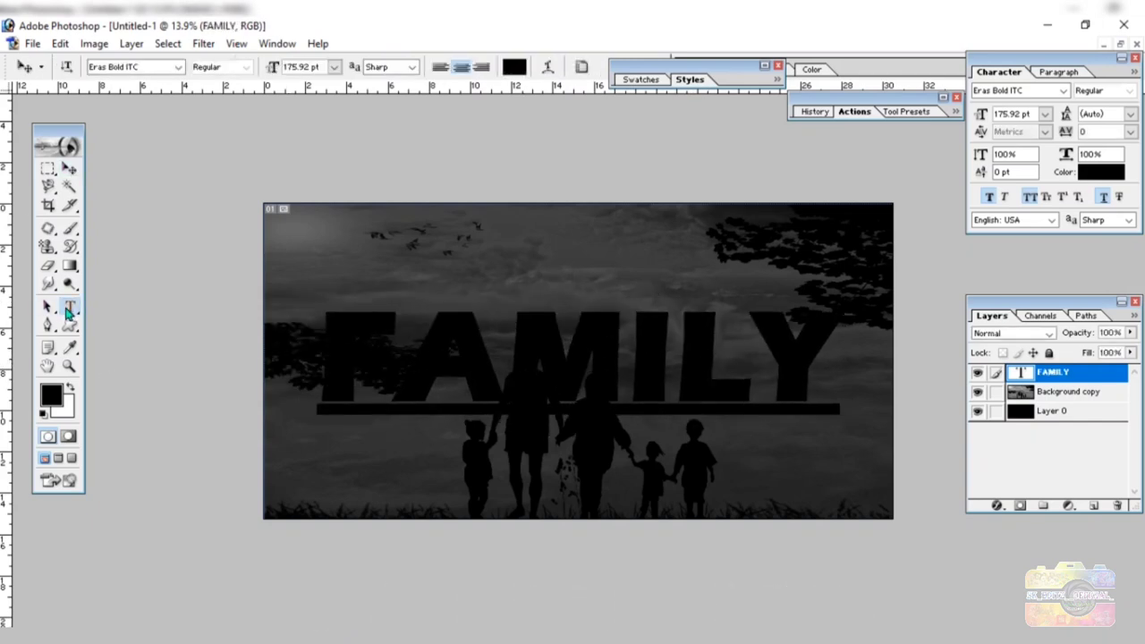
double_click(565, 401)
click(515, 68)
click(698, 387)
click(1060, 396)
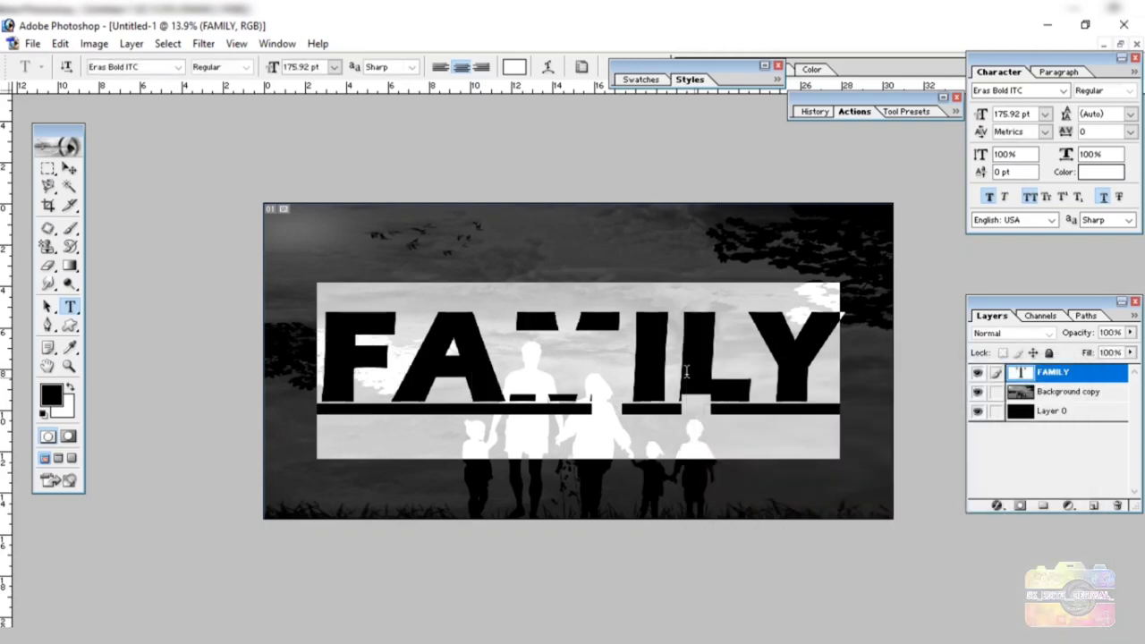
Give FAMILY a thick Spectrum gradient stroke and a drop shadow (24 px distance, 30% spread)
click(1000, 503)
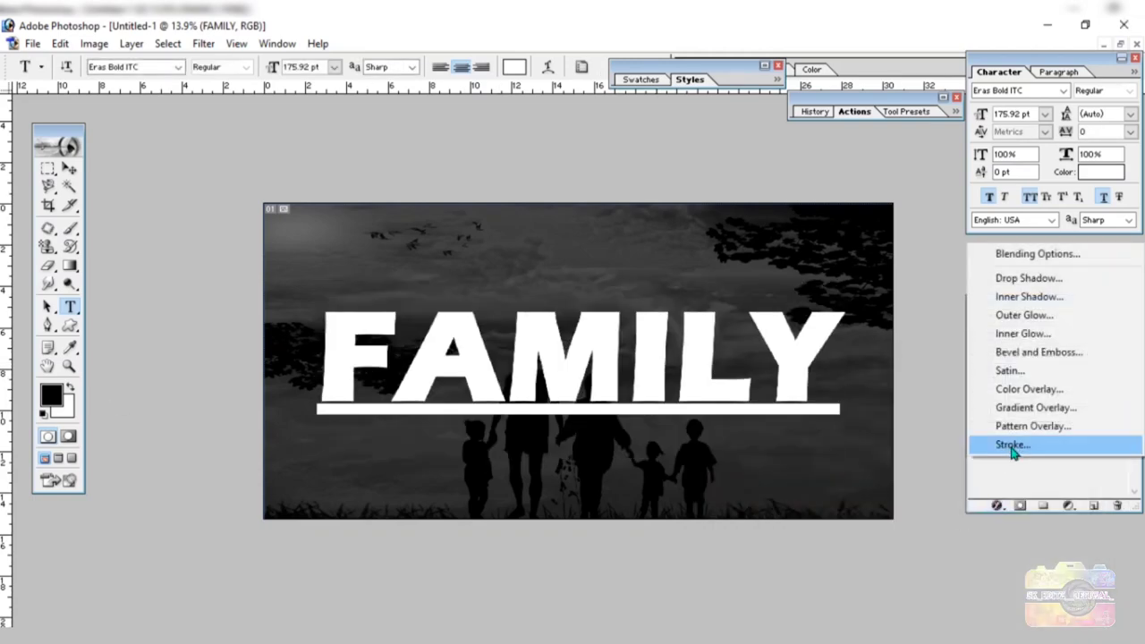
click(985, 444)
click(791, 340)
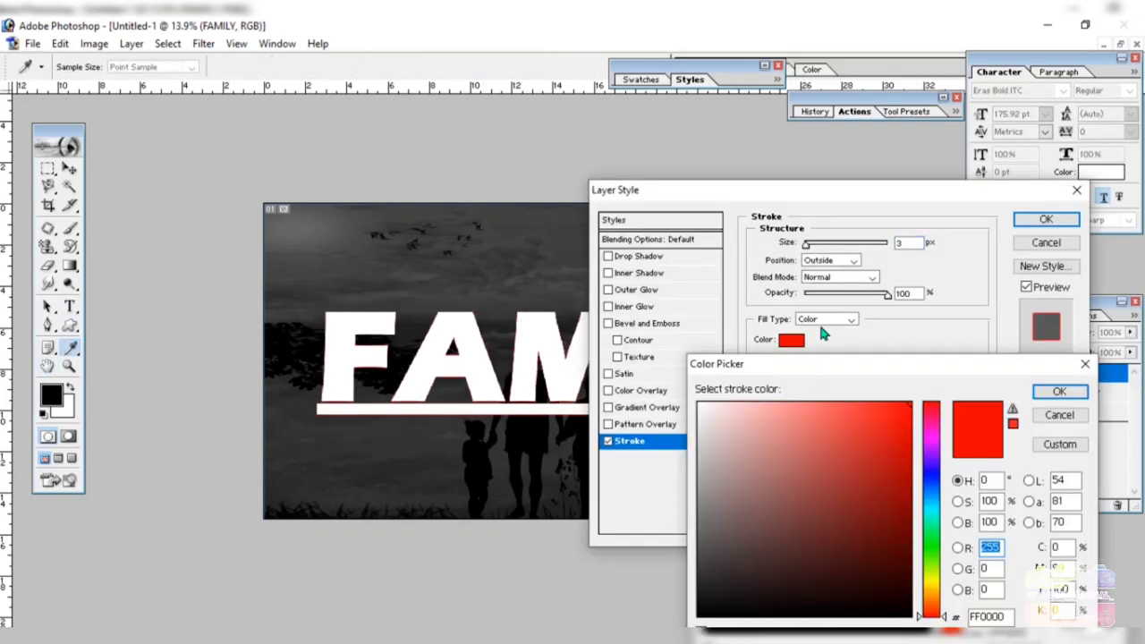
click(1060, 391)
click(852, 319)
click(810, 347)
click(810, 340)
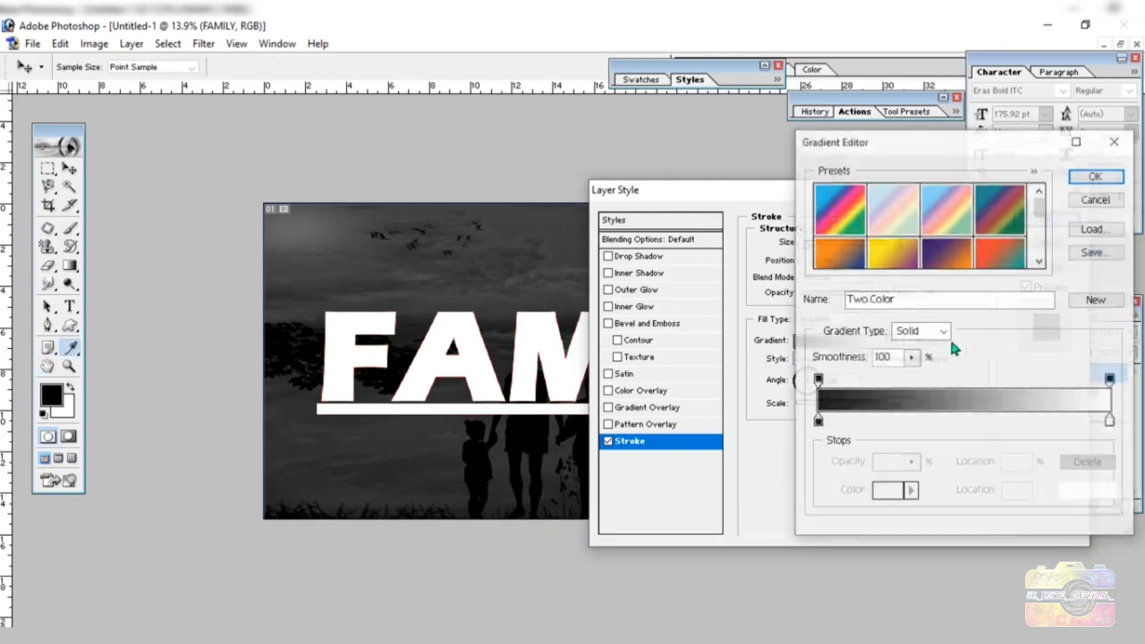
click(1076, 178)
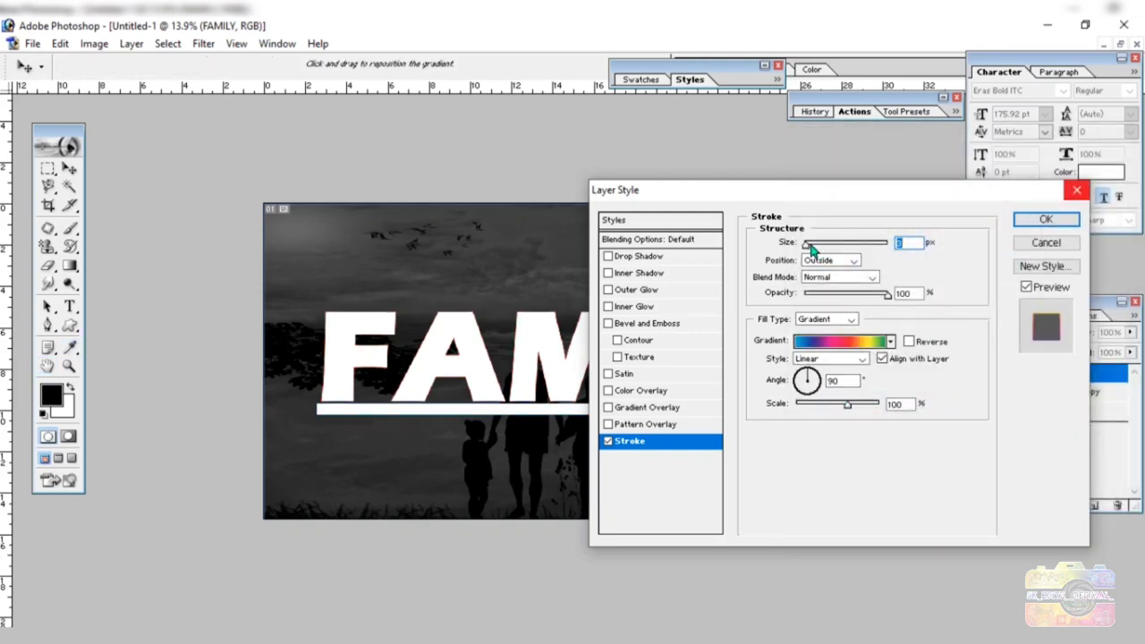
drag(812, 248, 813, 248)
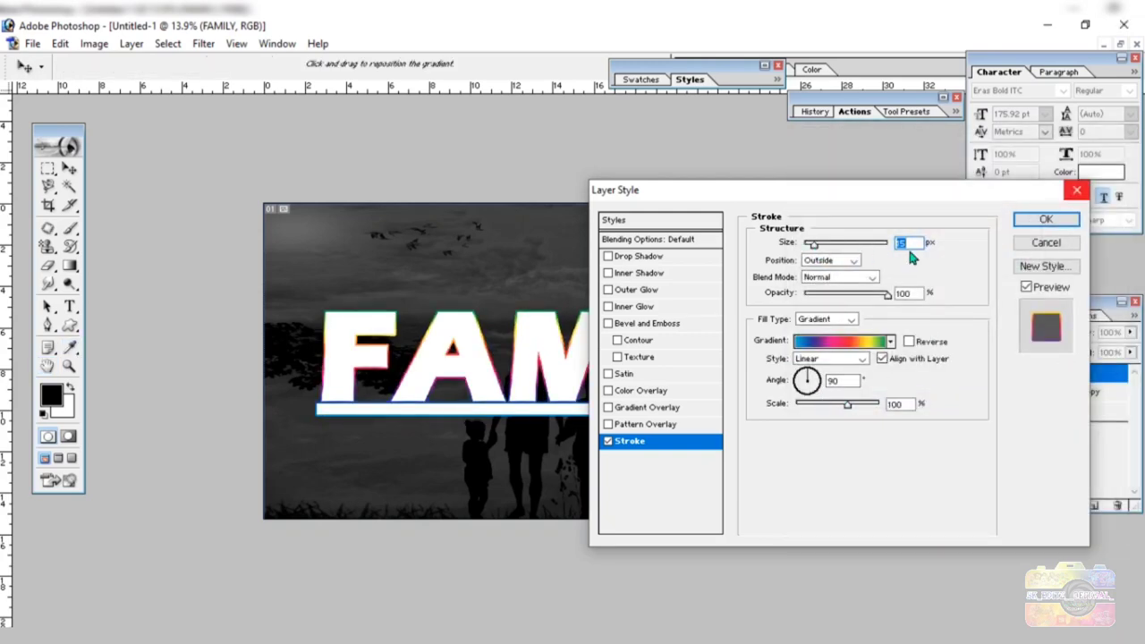
click(667, 257)
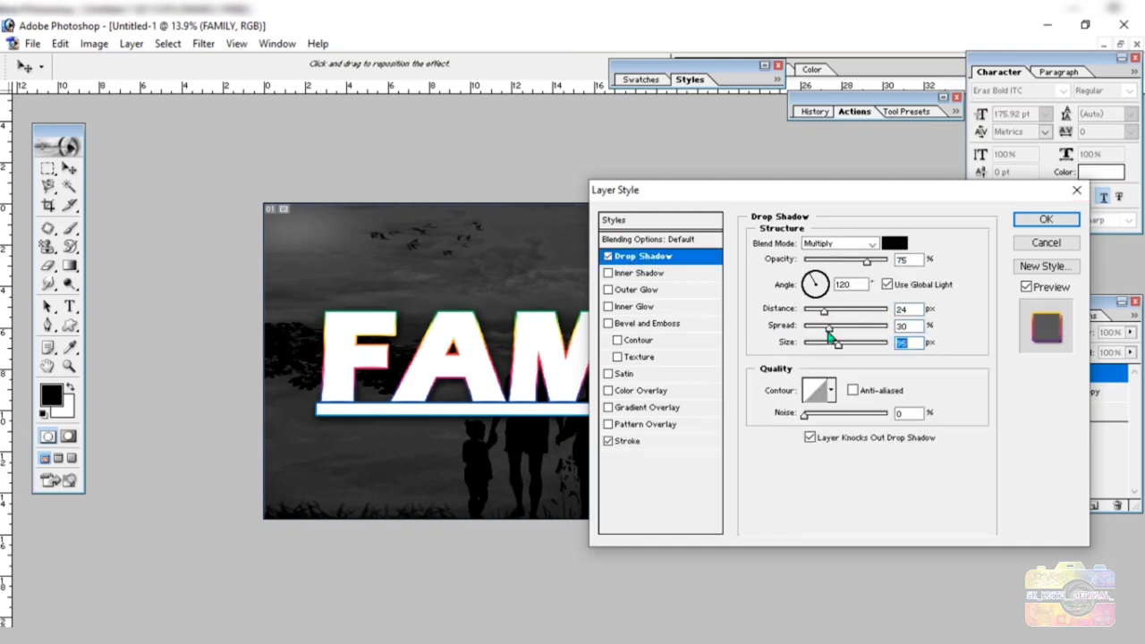
click(1040, 221)
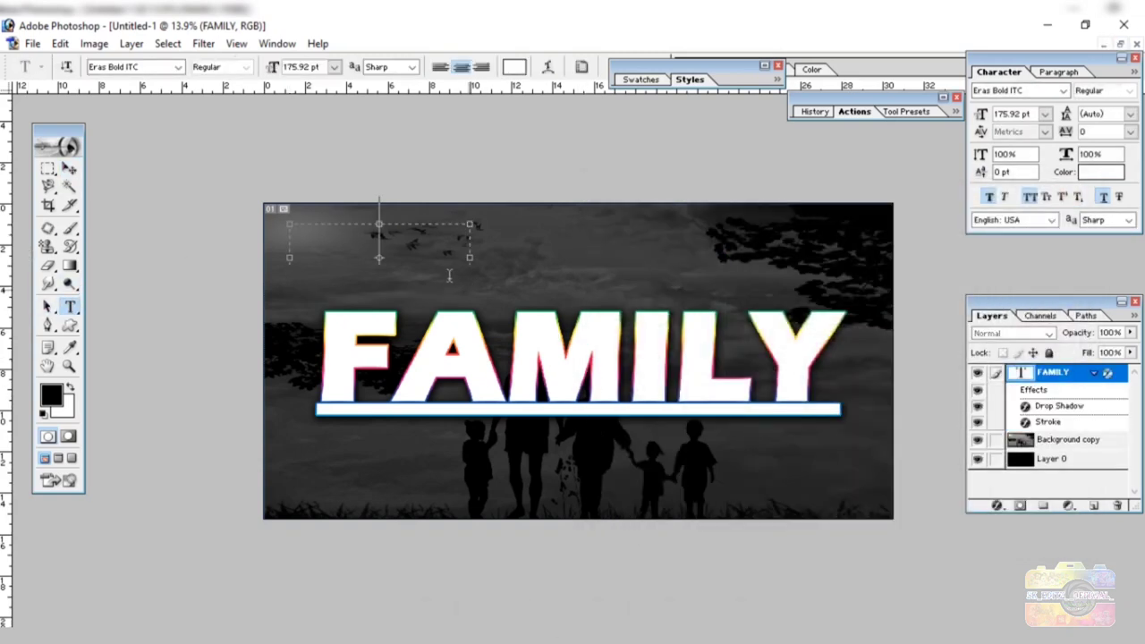
Add HAPPY in Lucida Handwriting Italic at 27 pt above the left end of FAMILY
drag(449, 275, 470, 291)
click(179, 66)
scroll(172, 240, down, 3)
scroll(153, 268, down, 5)
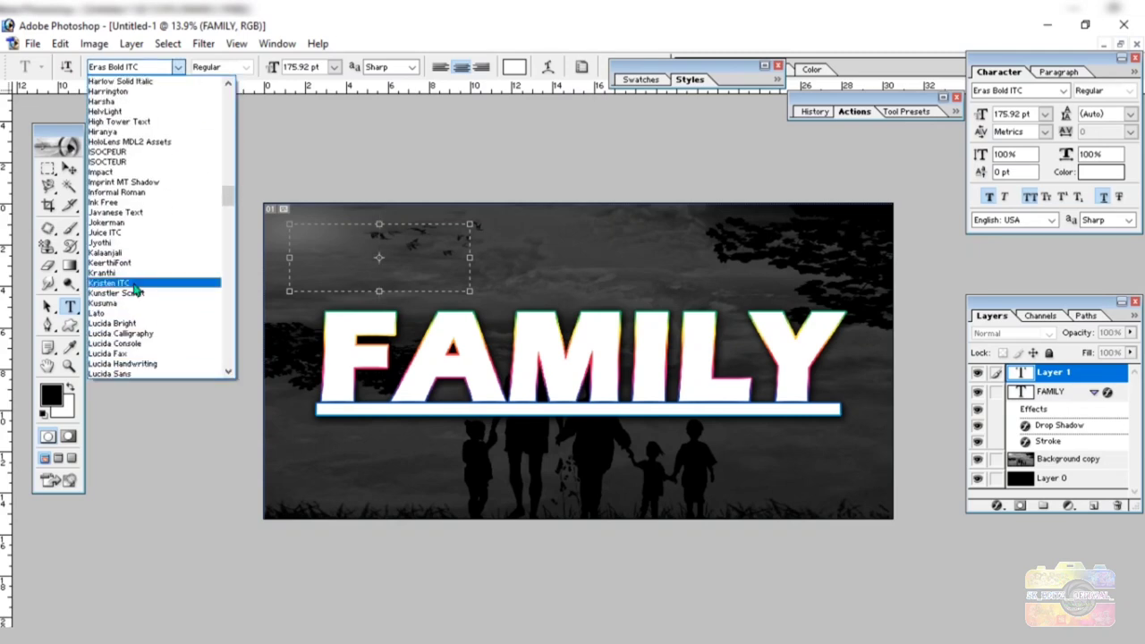
click(140, 365)
click(288, 68)
click(388, 259)
text(HAPPY)
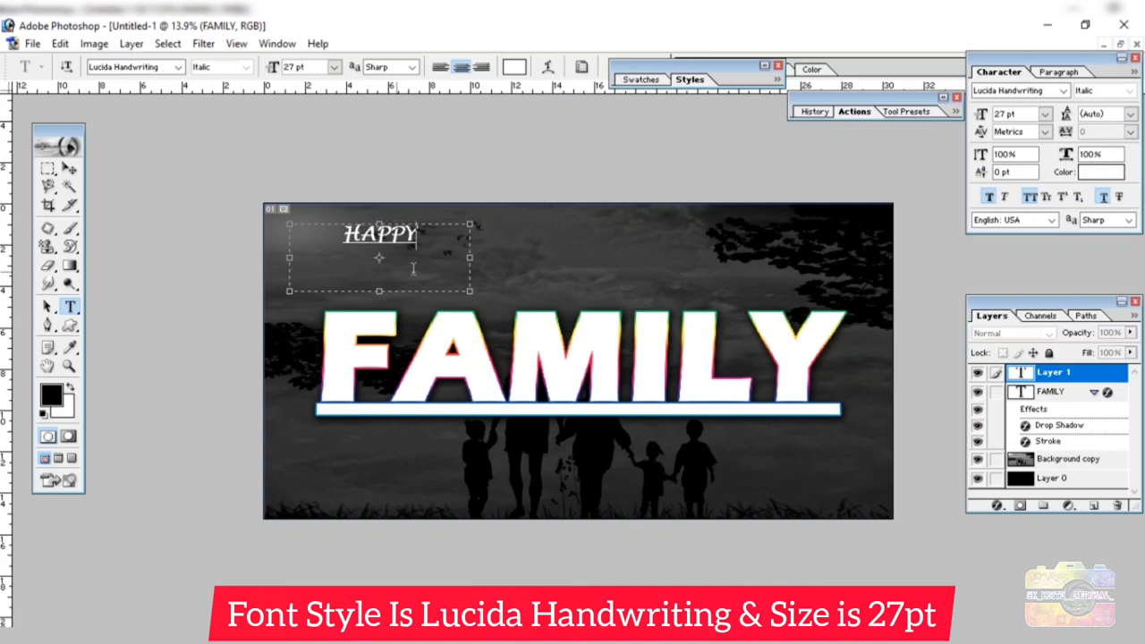
click(69, 169)
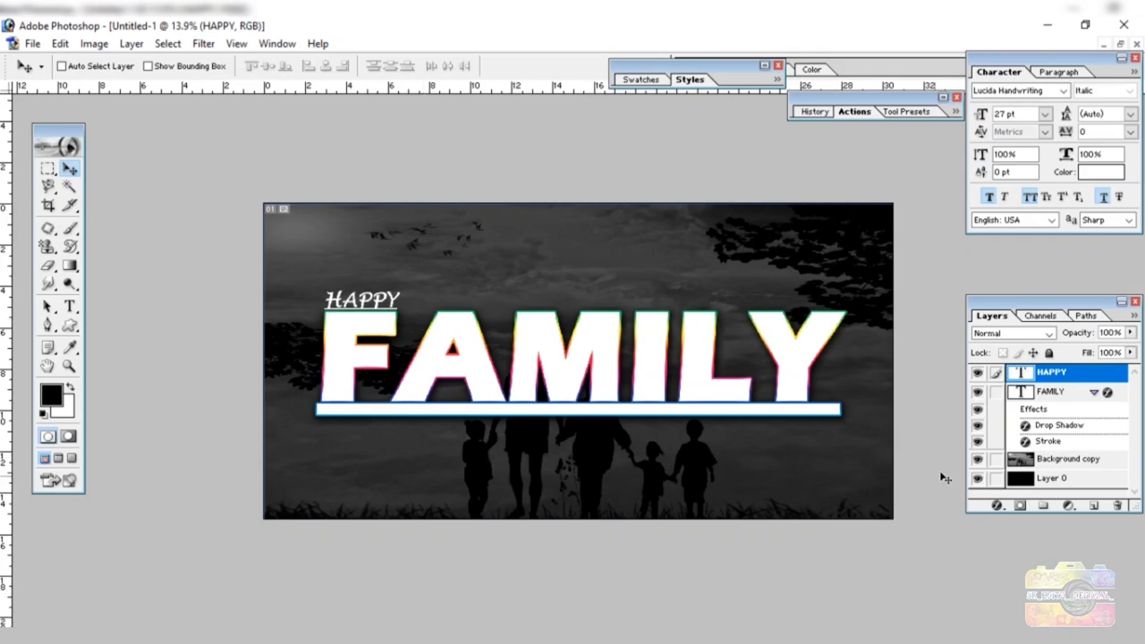
Give HAPPY a black stroke and a drop shadow (24 px distance, 26% spread, 65 px size)
click(998, 507)
click(1021, 489)
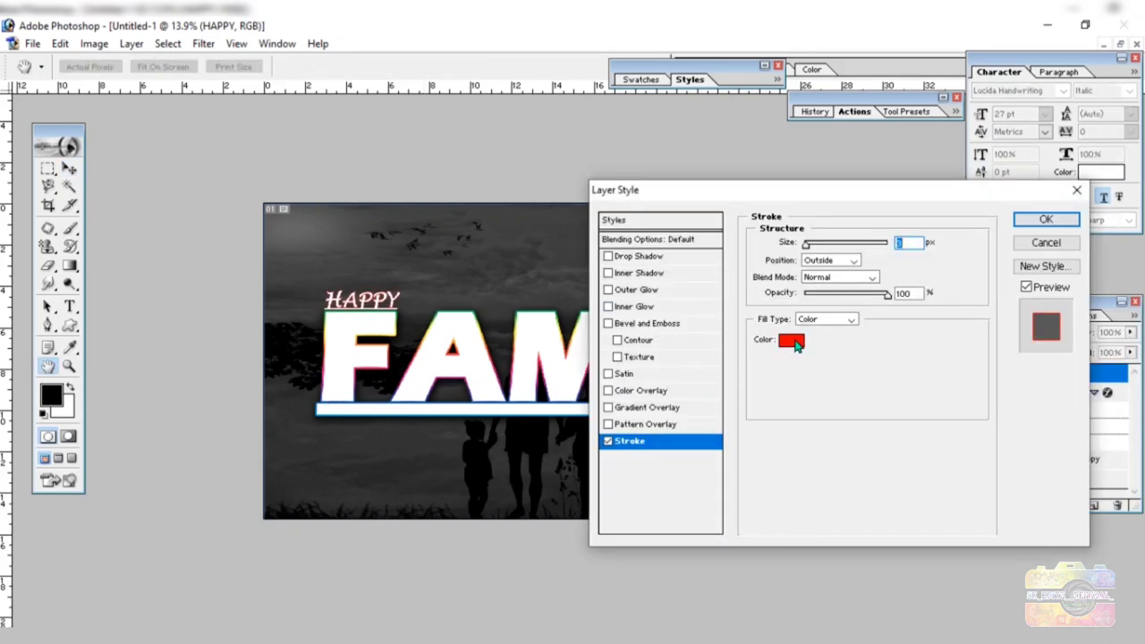
click(793, 341)
click(702, 622)
click(1059, 392)
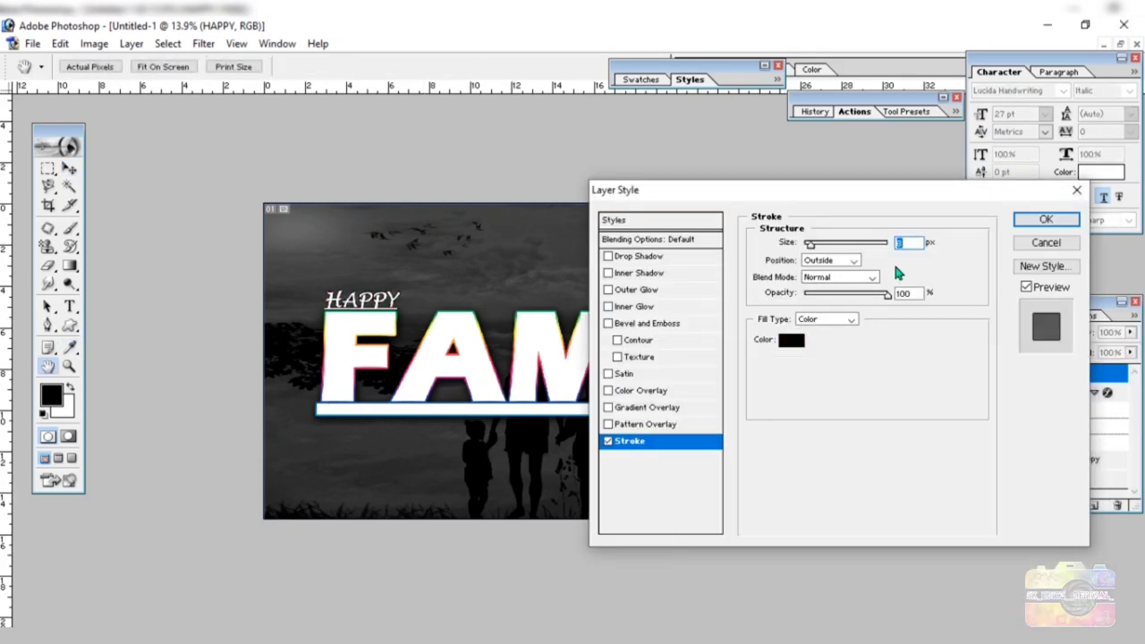
click(696, 256)
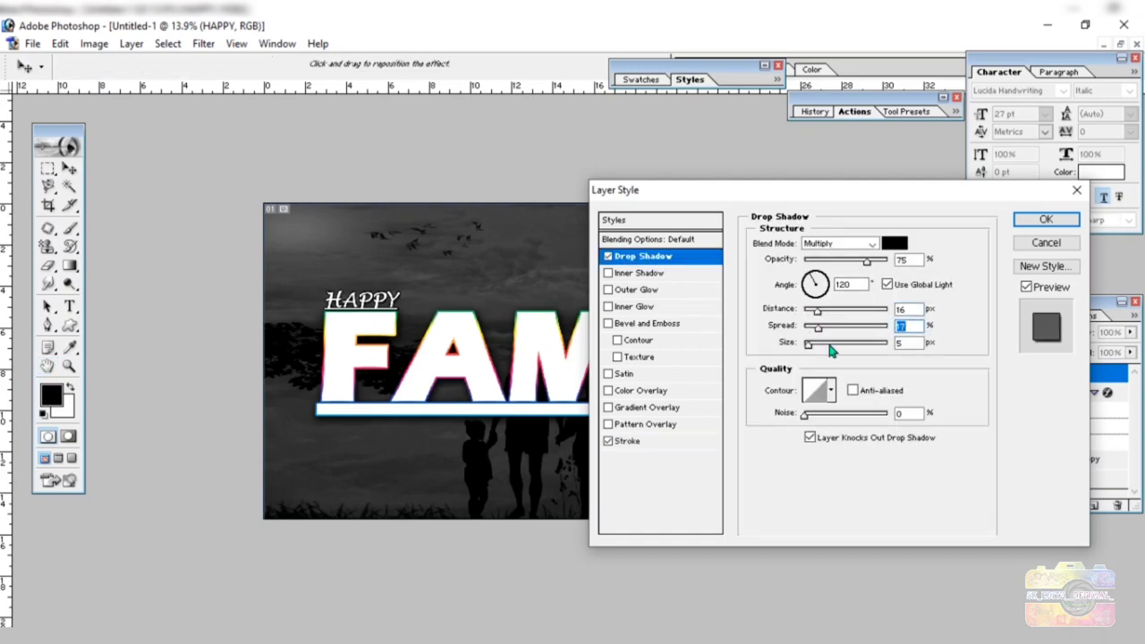
click(1044, 222)
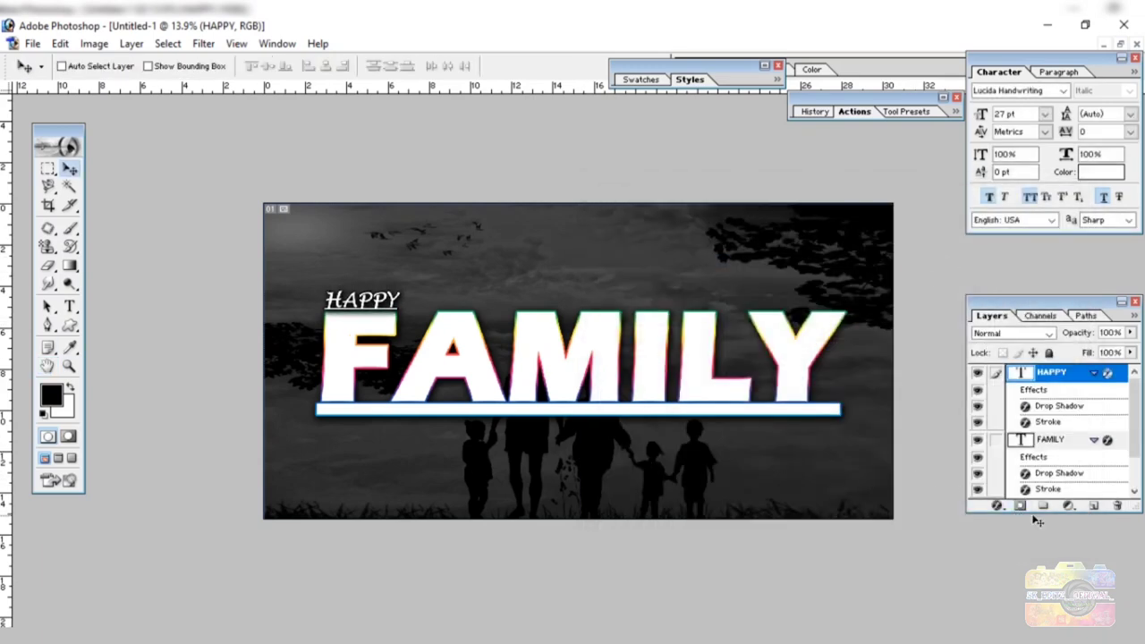
Open several family photos from yt desin 3, including 1447368.jpg and family-png-9.png
click(1051, 441)
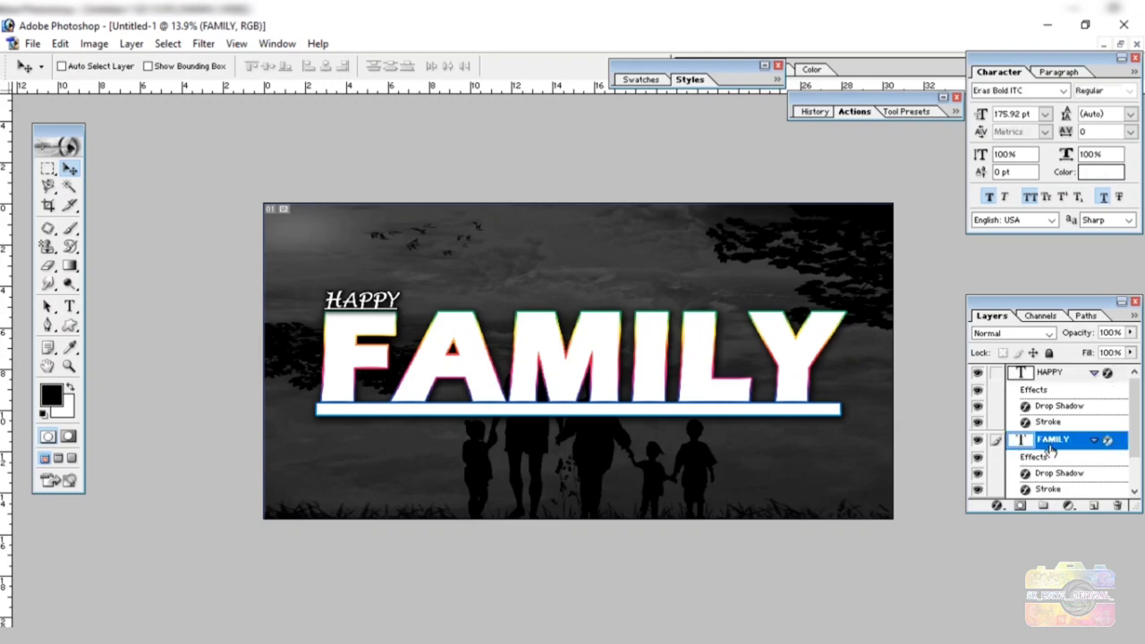
click(1126, 49)
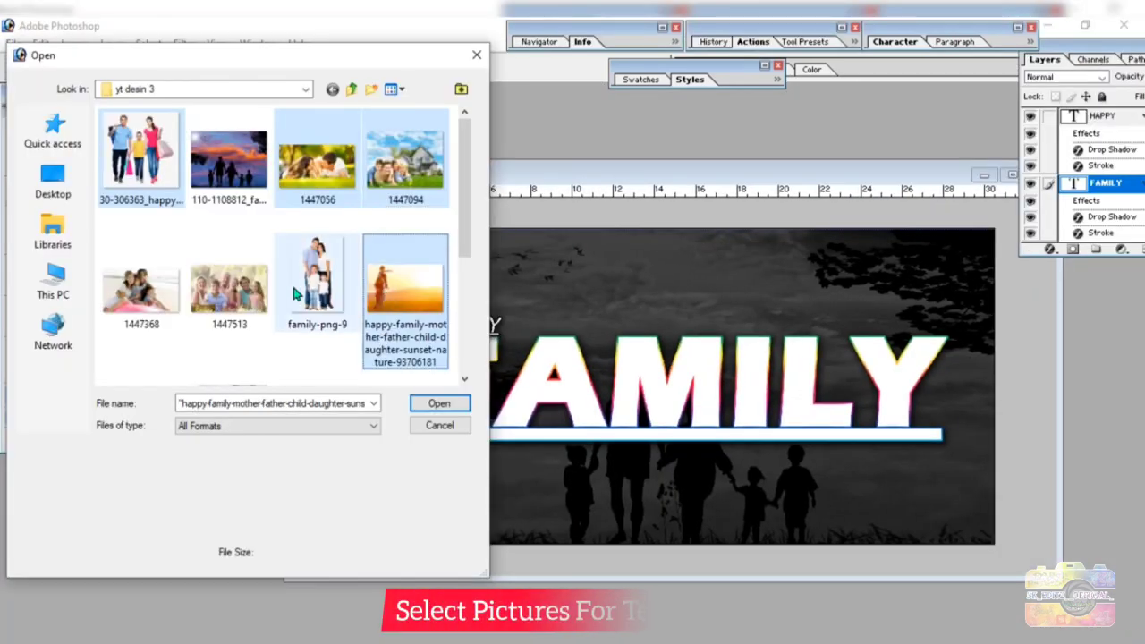
ctrl+click(229, 286)
ctrl+click(141, 287)
scroll(149, 250, down, 2)
ctrl+click(140, 224)
ctrl+click(230, 224)
ctrl+shift+click(406, 223)
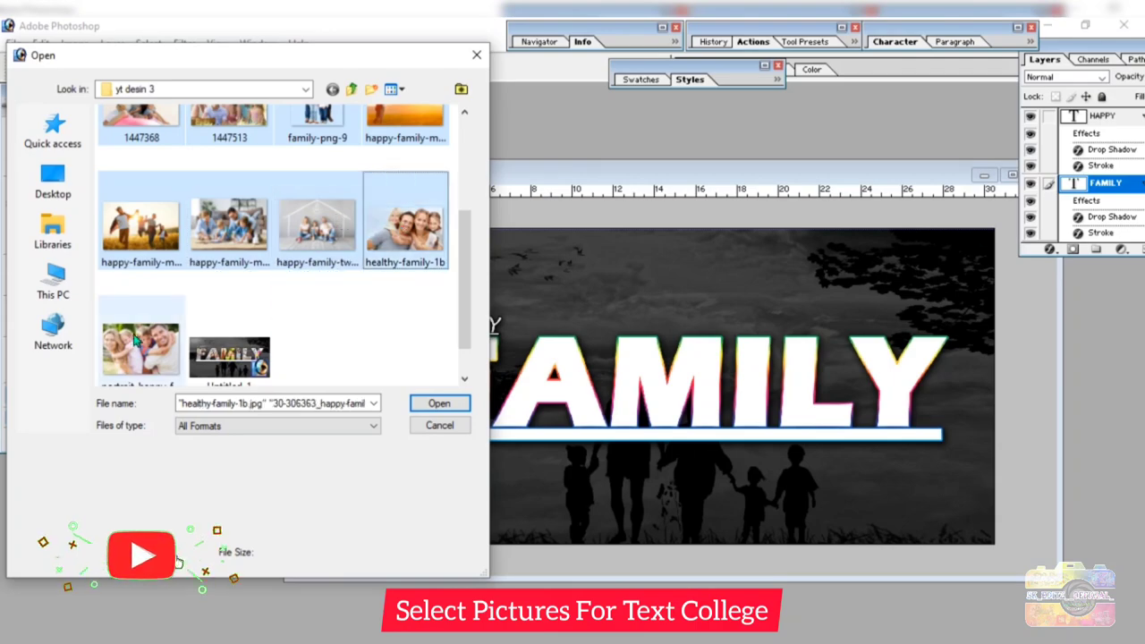
ctrl+click(136, 338)
click(439, 403)
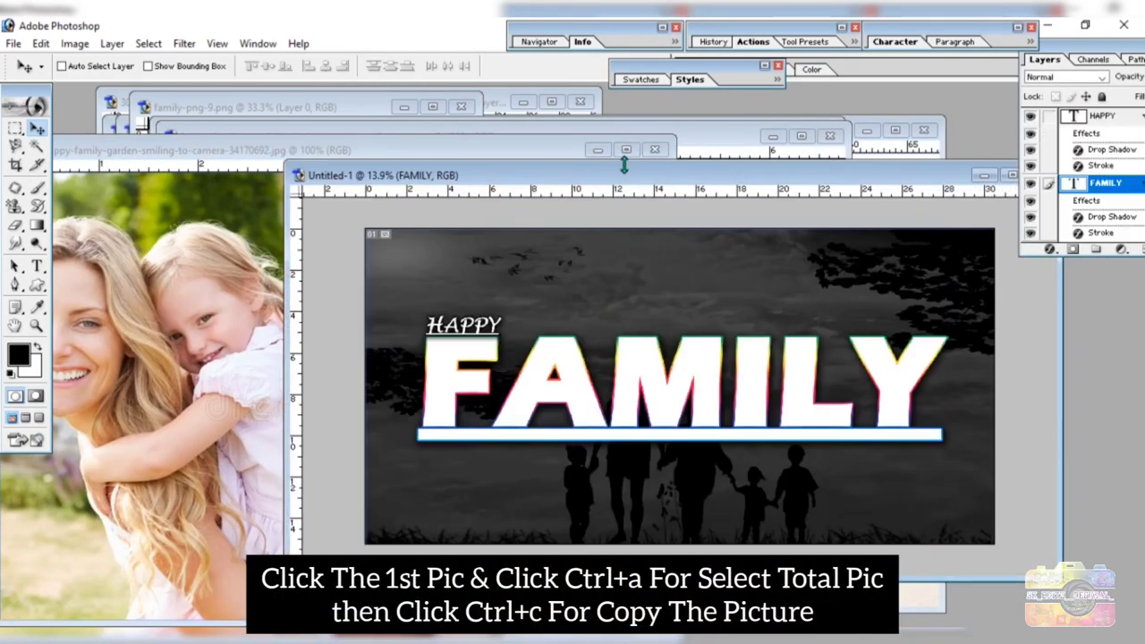
Arrange the document windows so the HAPPY FAMILY design and its layer list are visible
click(293, 295)
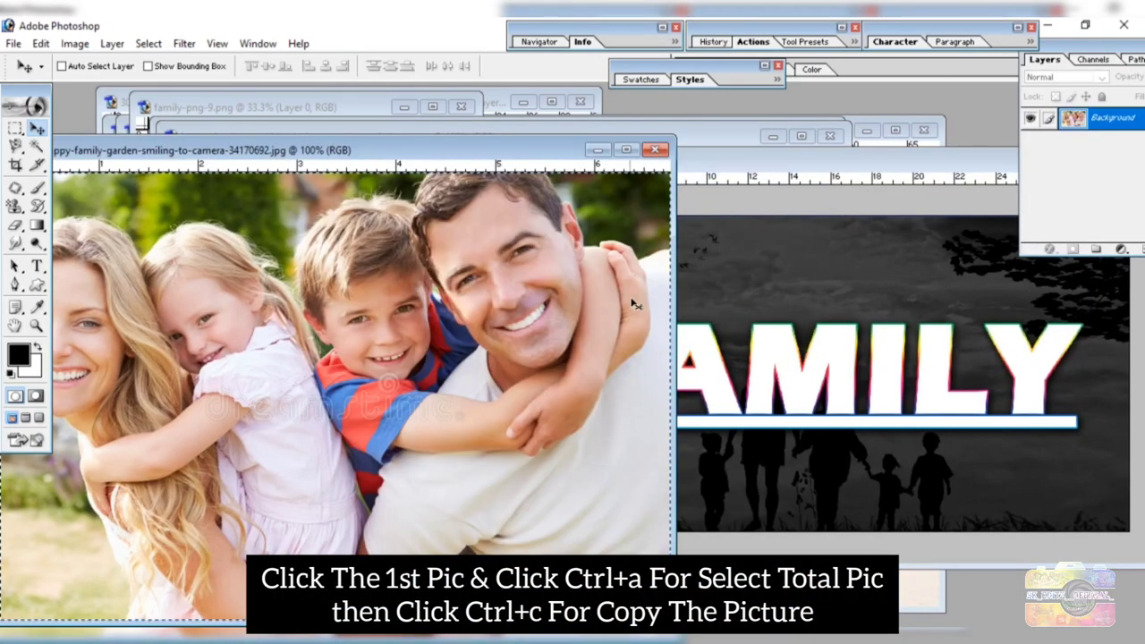
click(752, 271)
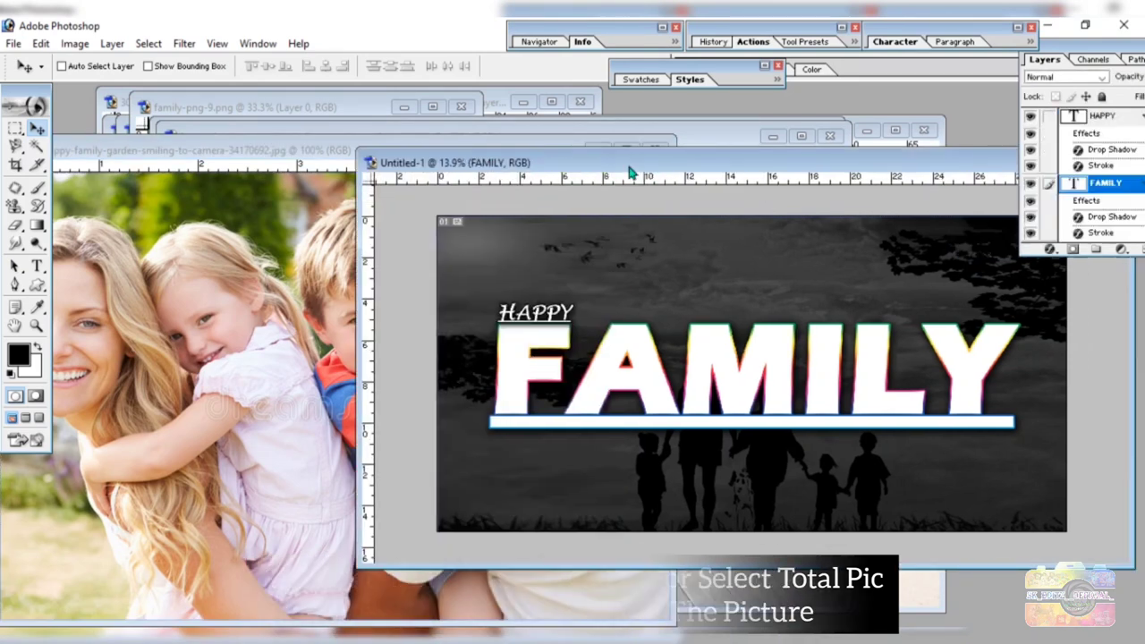
drag(631, 173, 519, 180)
drag(1125, 47, 1071, 47)
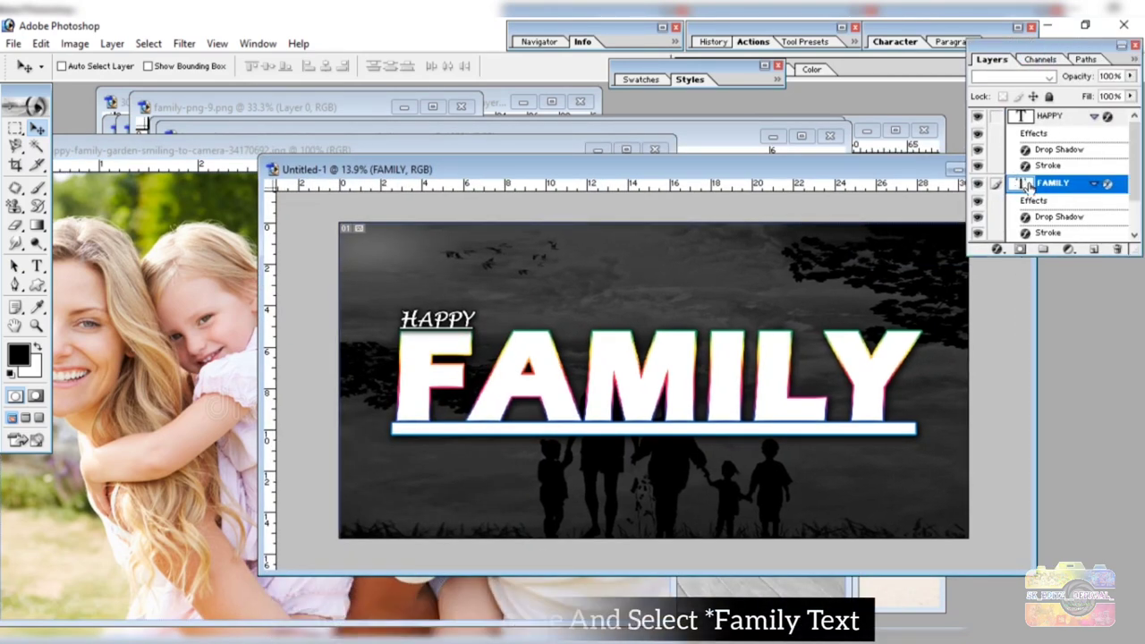
Magic Wand the F, paste the copied photo into it, and shrink it into the F's top part
click(36, 146)
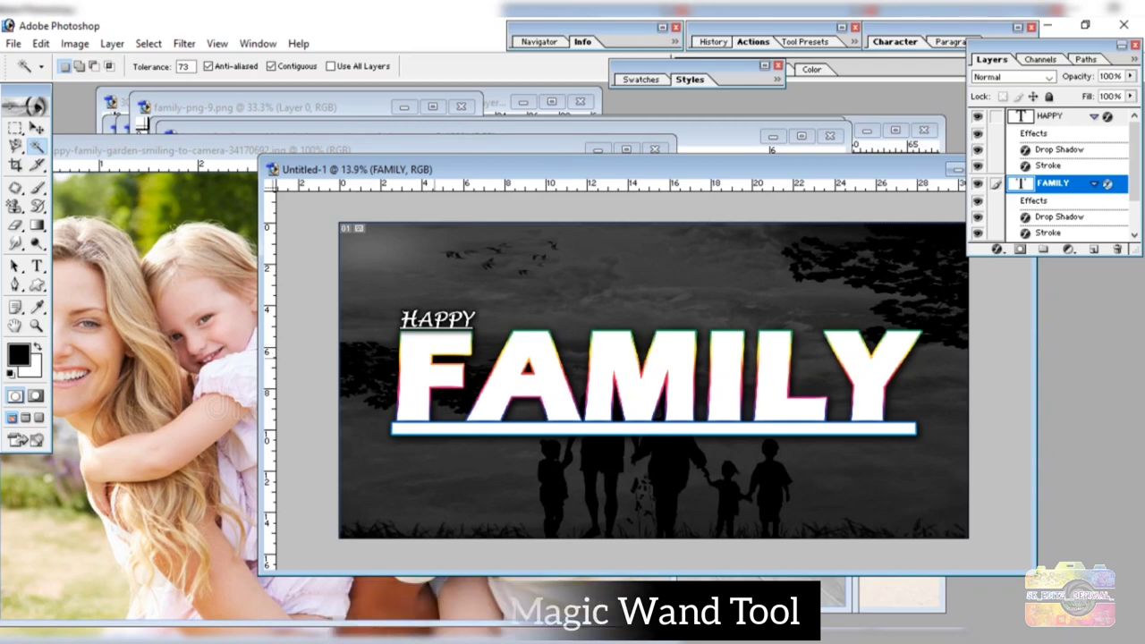
click(481, 398)
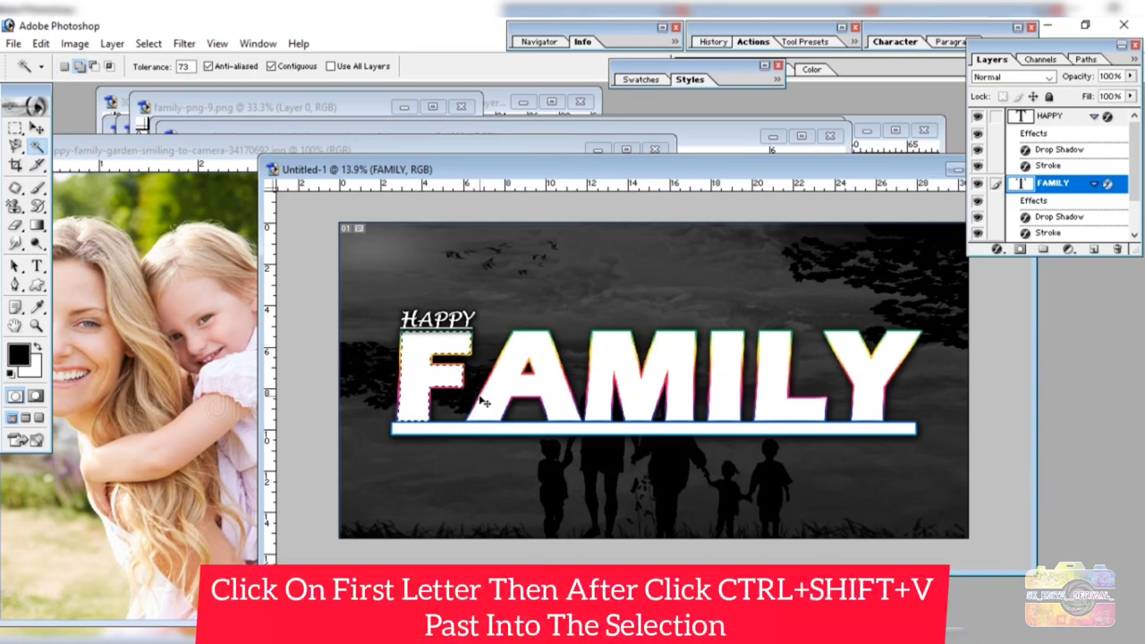
key(ctrl+shift+v)
key(ctrl+t)
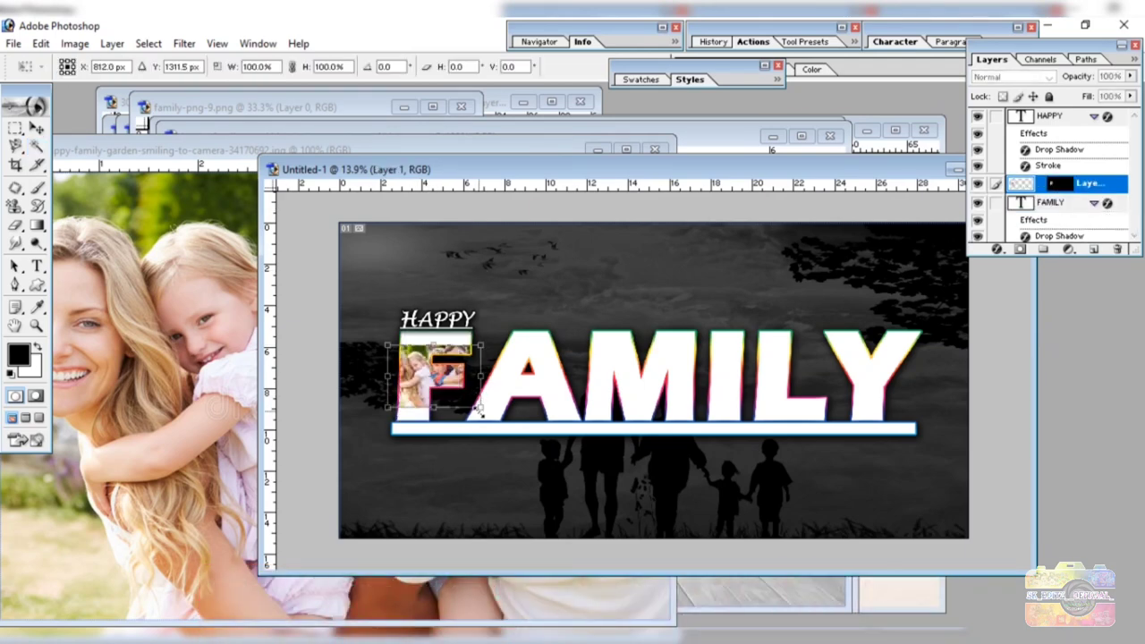
drag(481, 411, 456, 358)
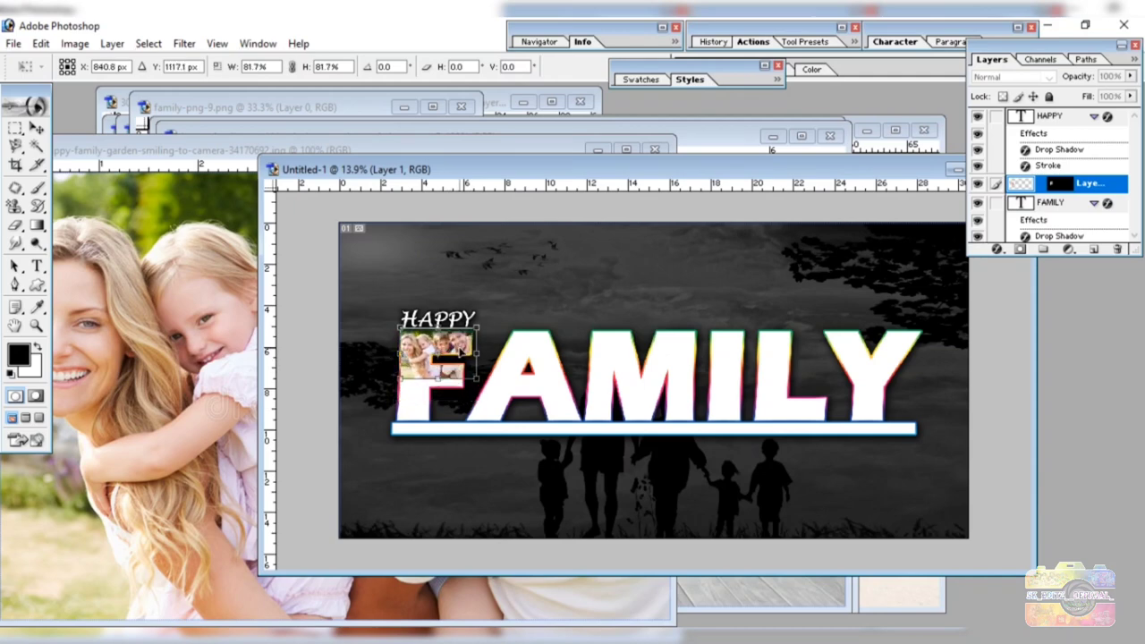
key(Return)
key(ctrl+0)
key(w)
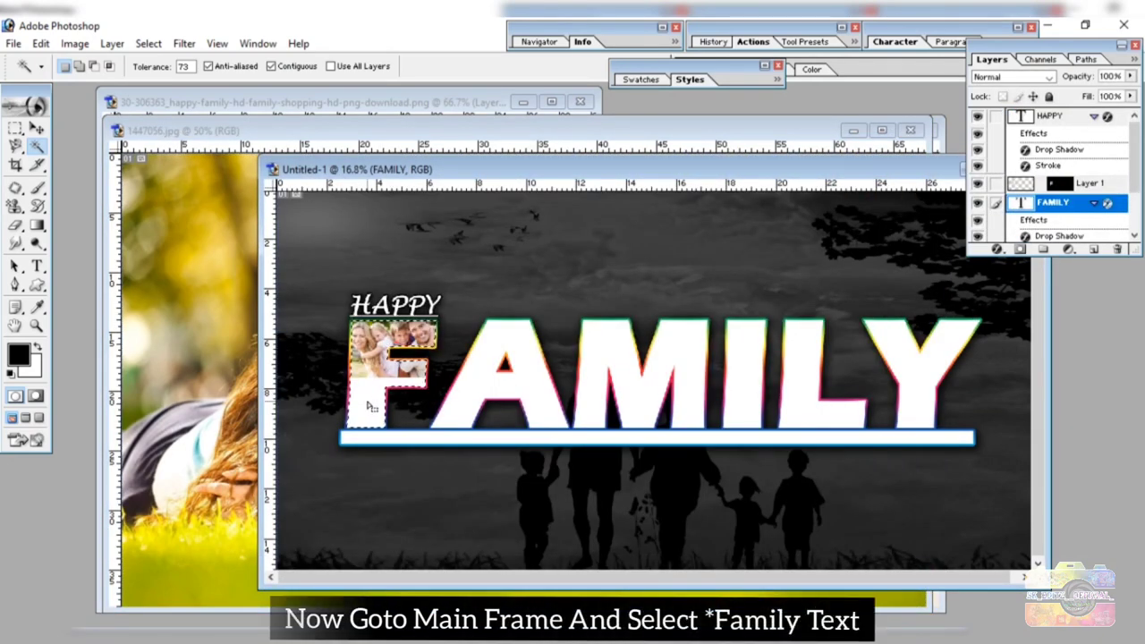
Paste a second photo into the F, shrink and tilt it into the lower part, and stack Layer 2 above Layer 1
key(ctrl+shift+v)
key(ctrl+t)
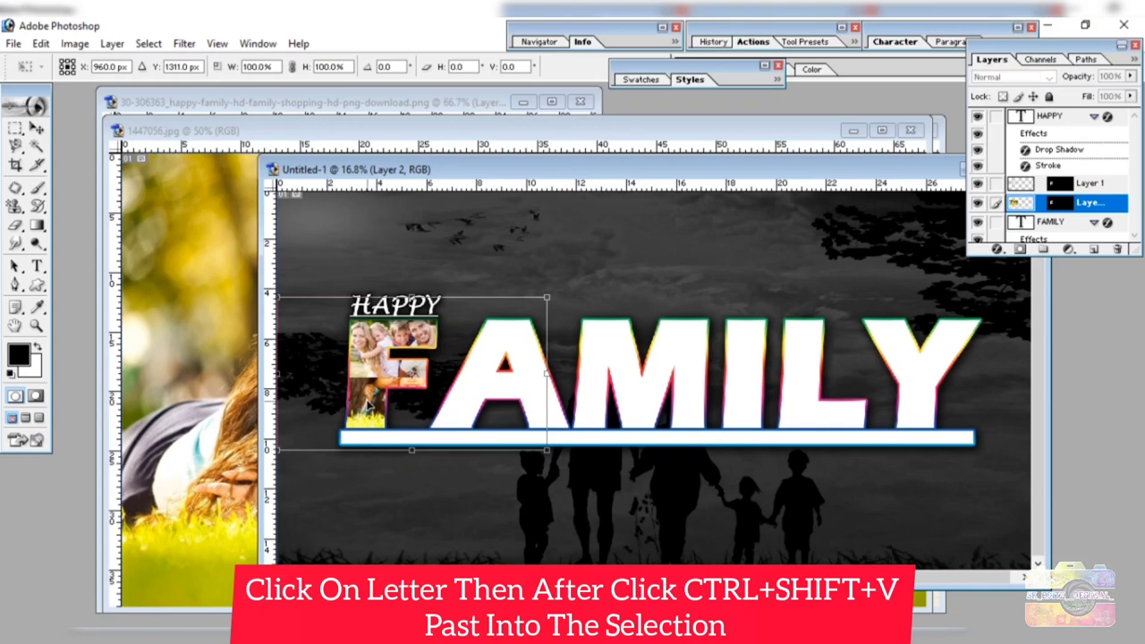
mouse_move(548, 443)
mouse_down()
mouse_move(409, 402)
mouse_move(519, 383)
mouse_up()
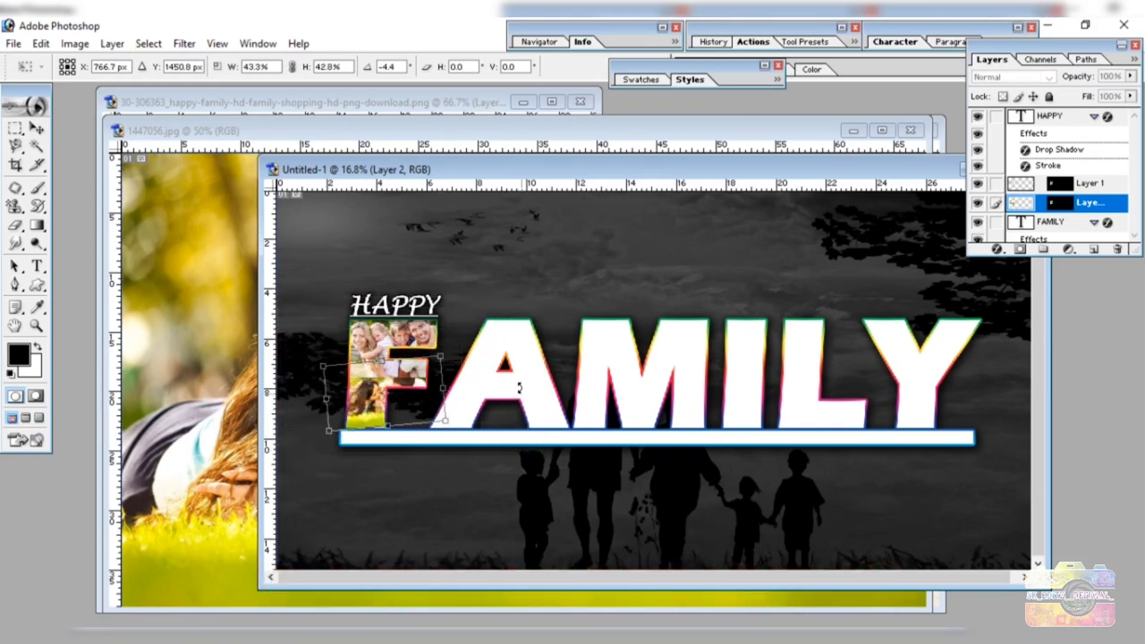
drag(394, 385, 470, 419)
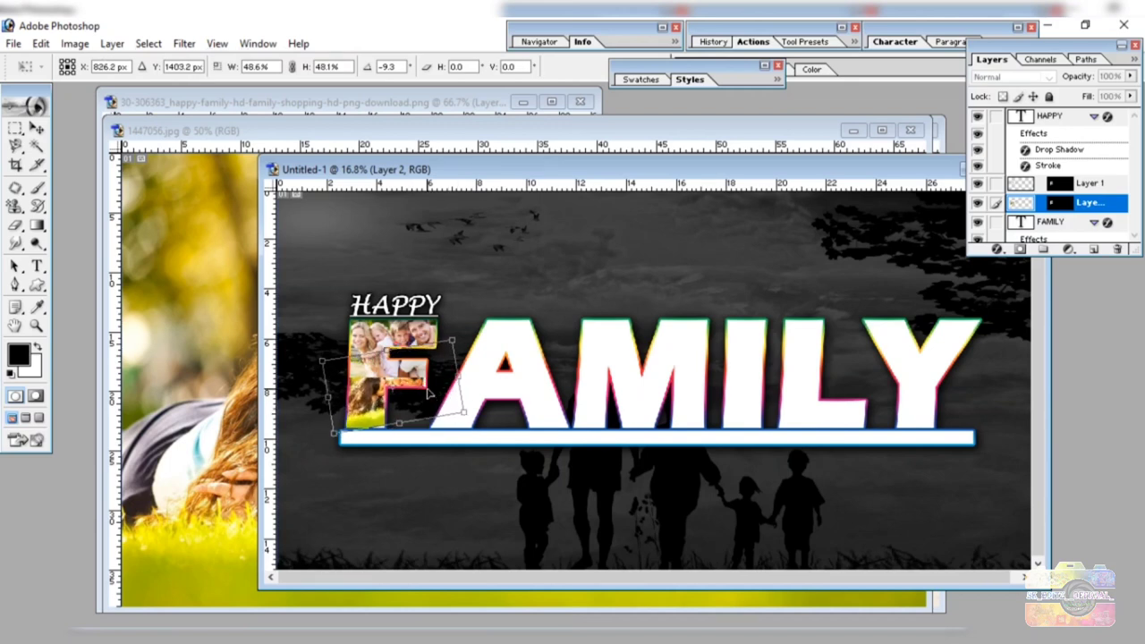
key(Return)
key(w)
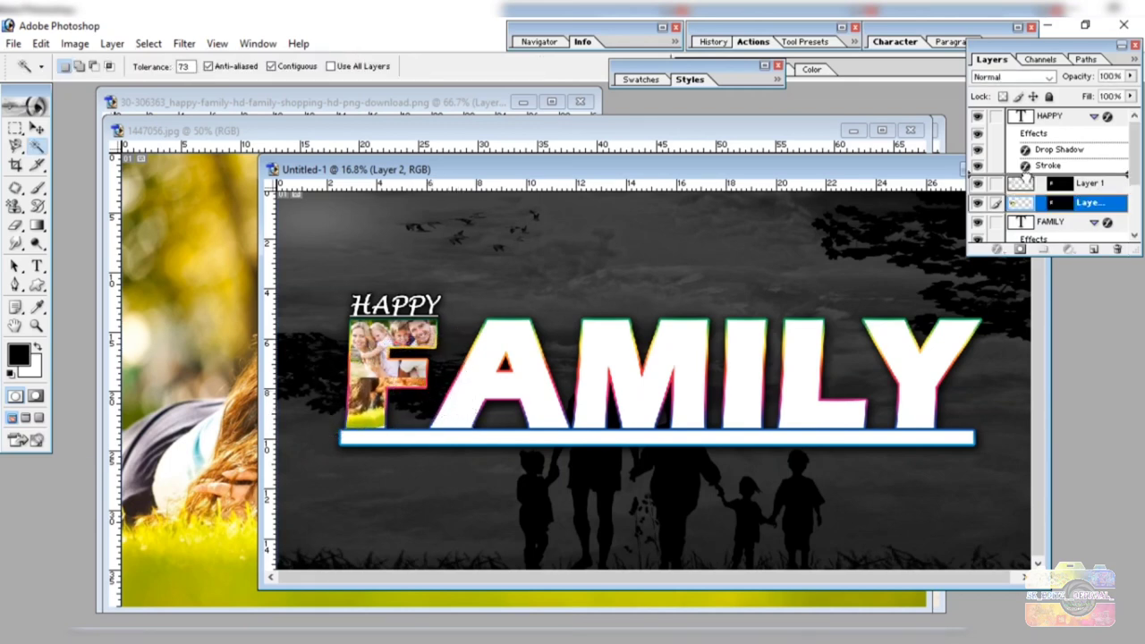
drag(1027, 176, 1026, 177)
Bring up the shopping-family photo document
click(18, 226)
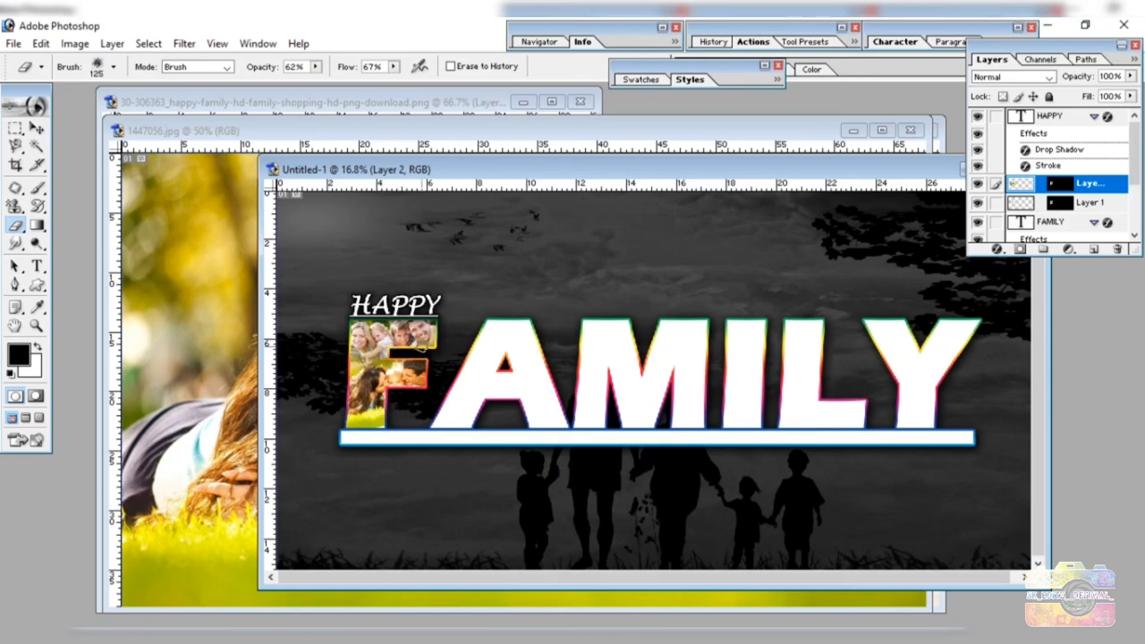
click(37, 128)
click(198, 260)
Bring up the beach family photo, then return to Untitled-1 with the FAMILY layer and Magic Wand active
key(ctrl+Tab)
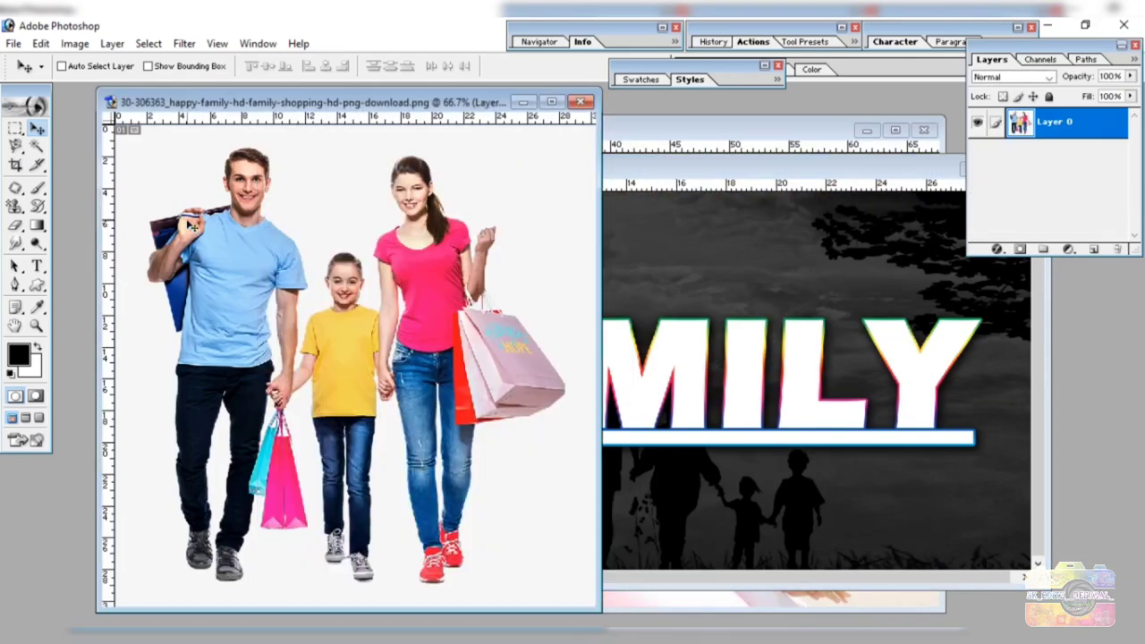
click(725, 136)
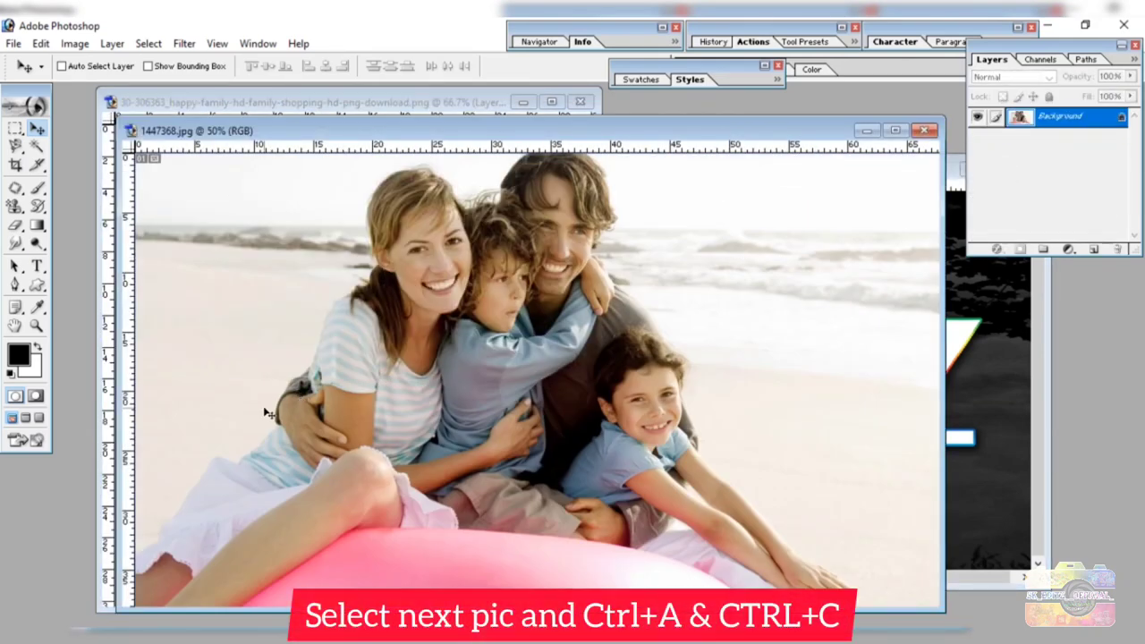
click(993, 232)
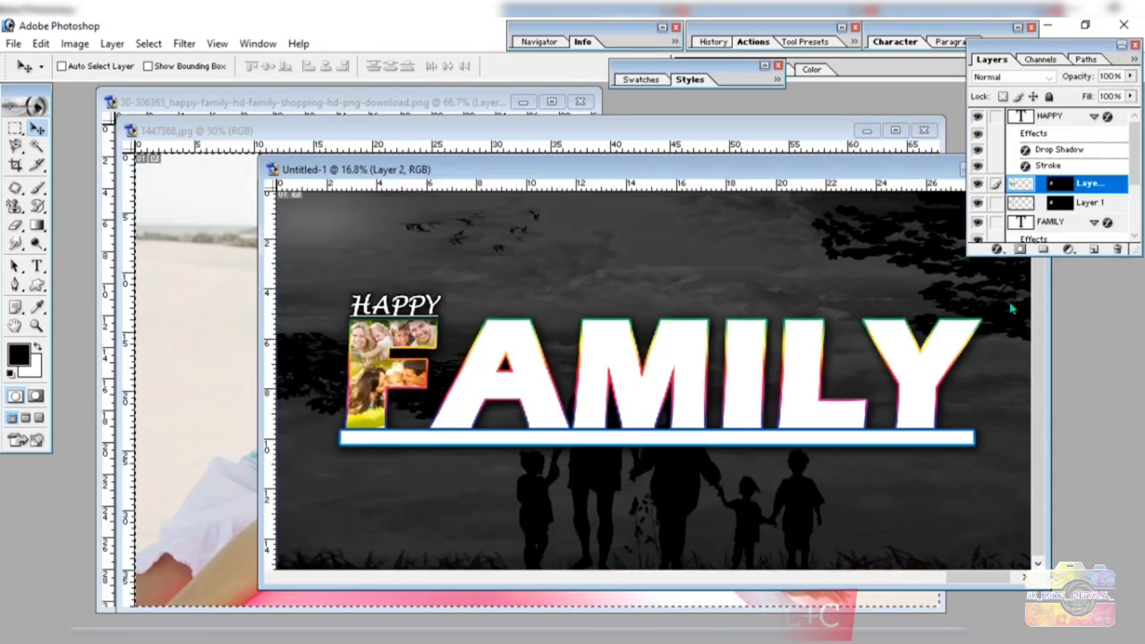
click(1054, 182)
click(38, 148)
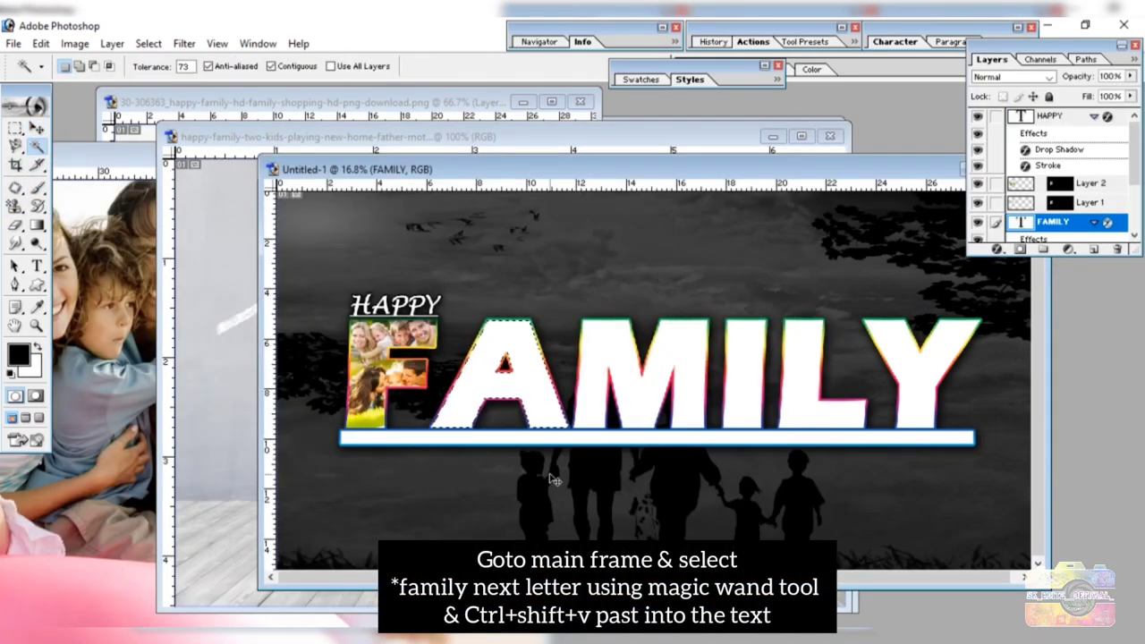
Paste the copied family photo into the letter A and scale it to fit the upper part
key(ctrl+shift+v)
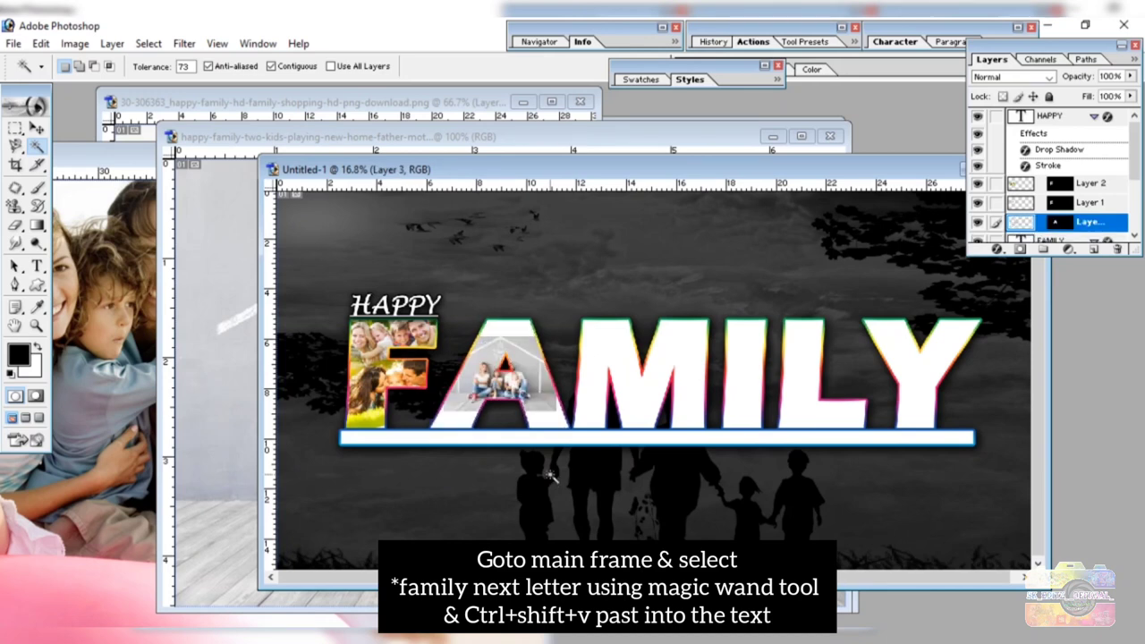
key(ctrl+t)
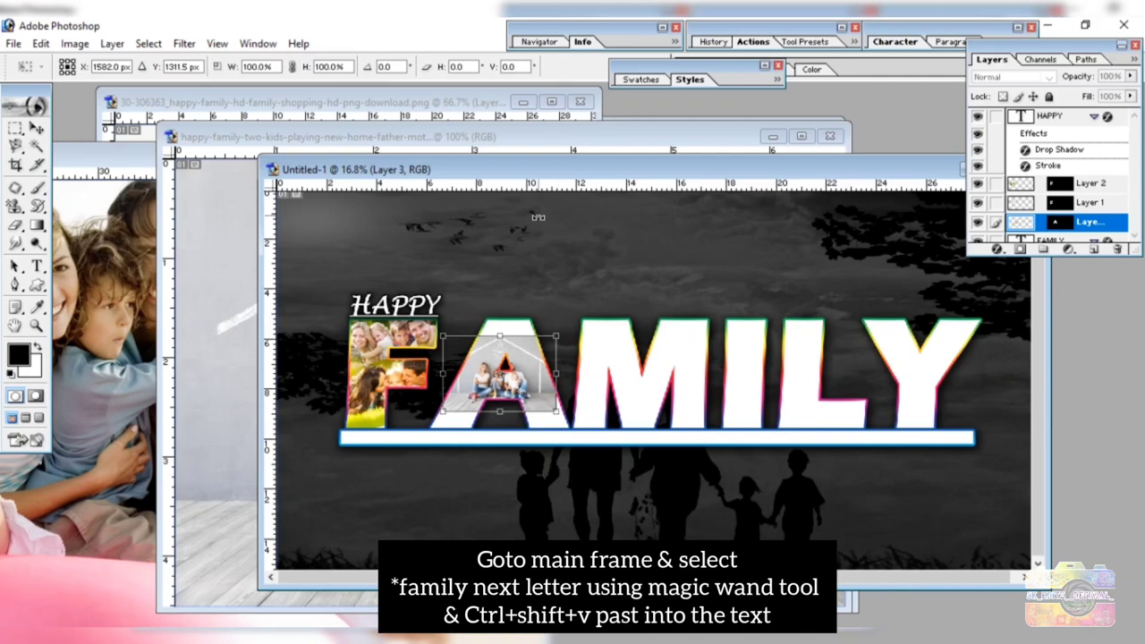
mouse_move(556, 412)
mouse_down()
mouse_move(578, 426)
mouse_move(562, 404)
mouse_up()
mouse_move(502, 367)
mouse_down()
mouse_move(509, 337)
mouse_move(502, 370)
mouse_up()
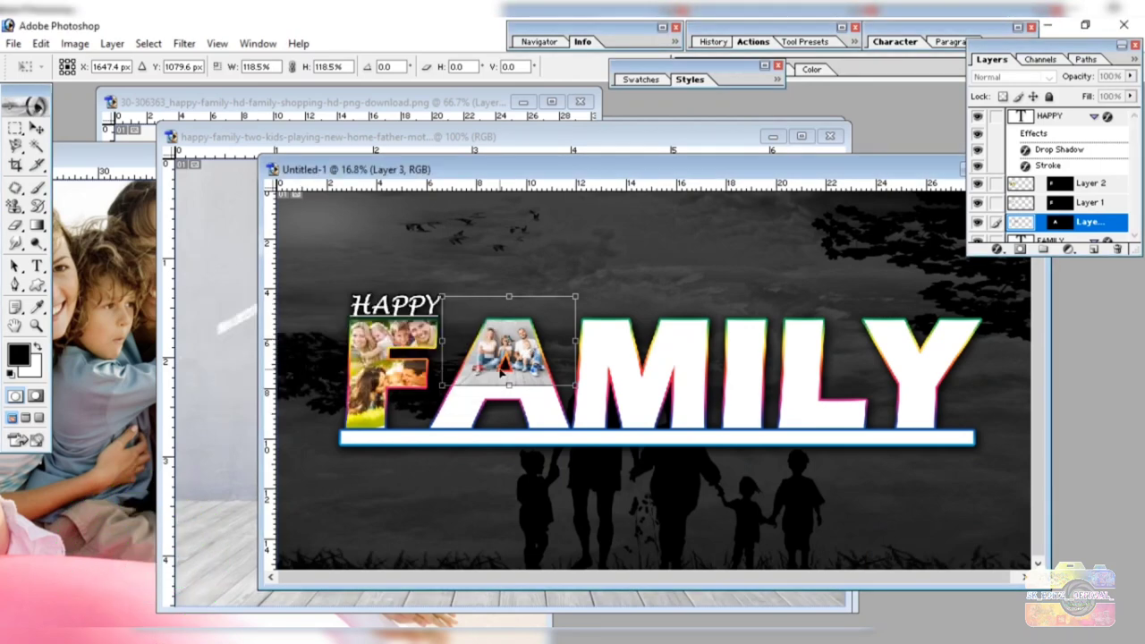
key(Return)
key(w)
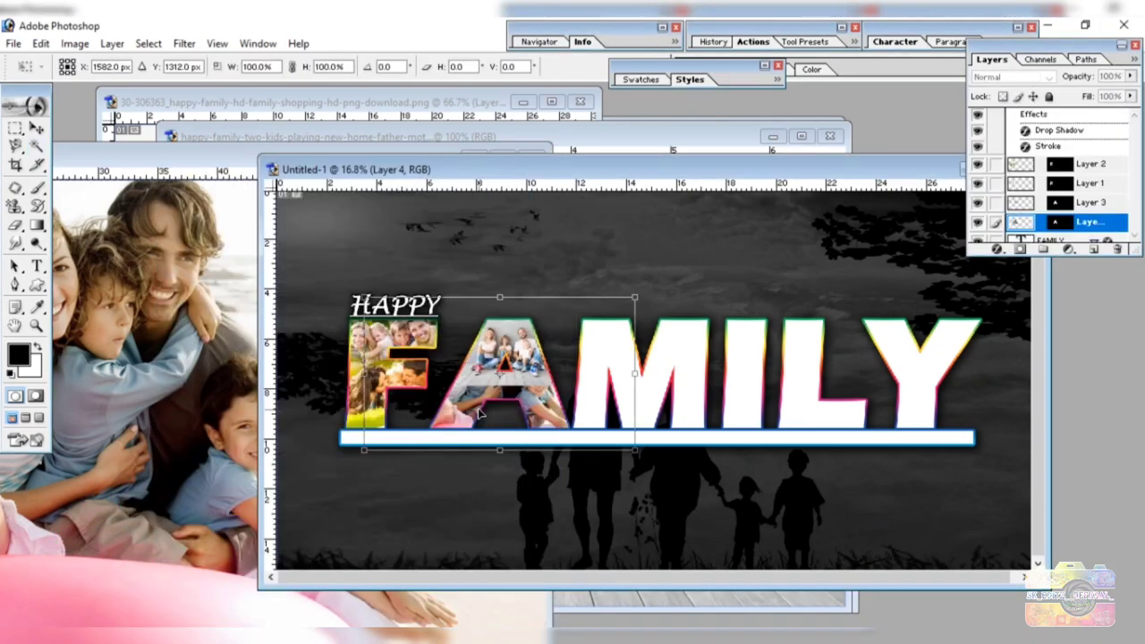
Shrink the beach photo into the A's lower part and move its layer above Layer 3
drag(367, 296, 432, 353)
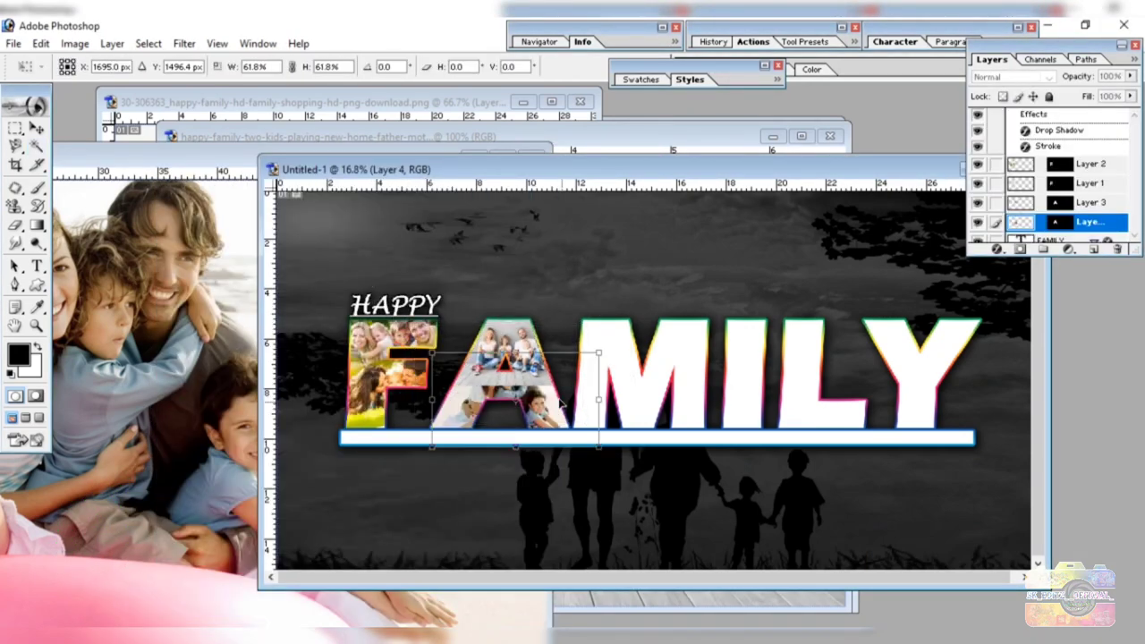
key(Return)
drag(1025, 223, 1022, 204)
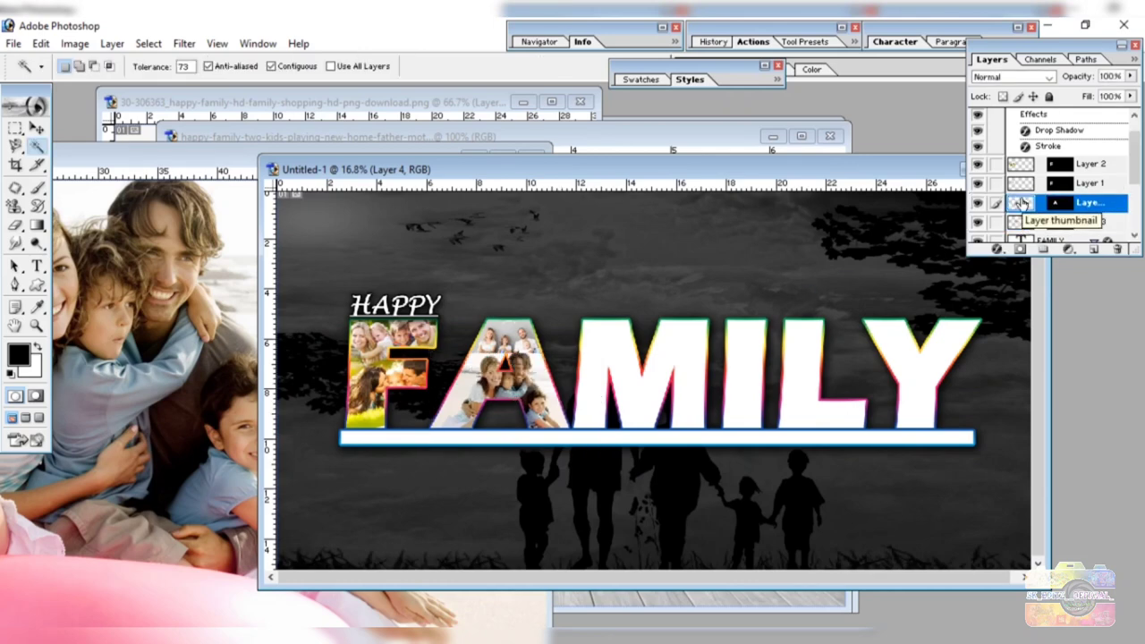
Nudge the beach photo on Layer 4 slightly down and right within the letter A
key(v)
drag(596, 415, 601, 420)
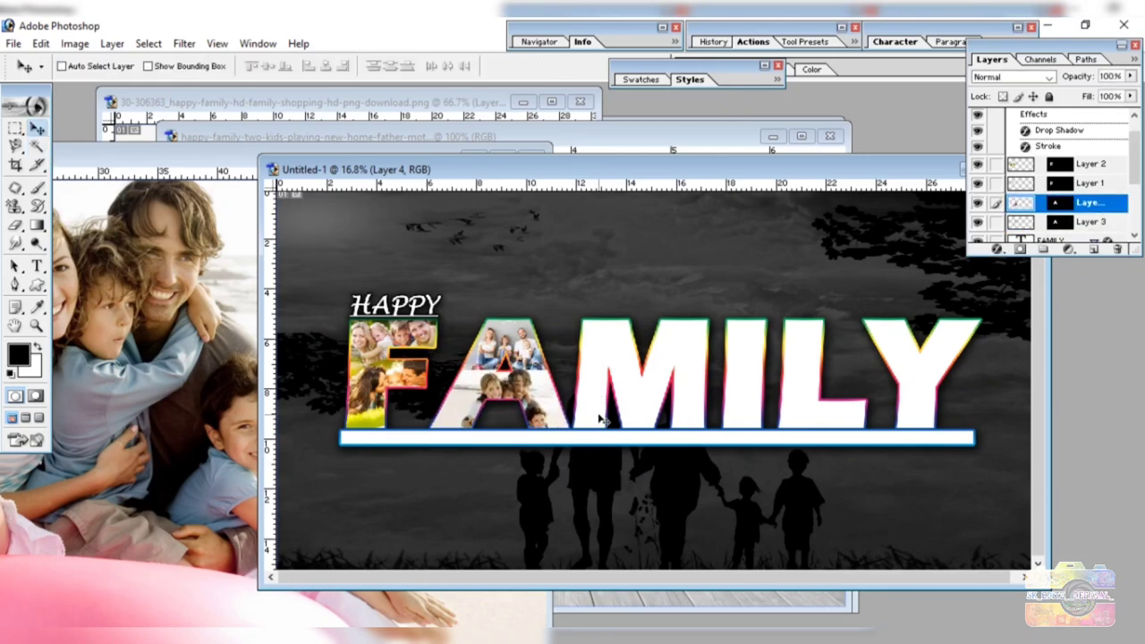